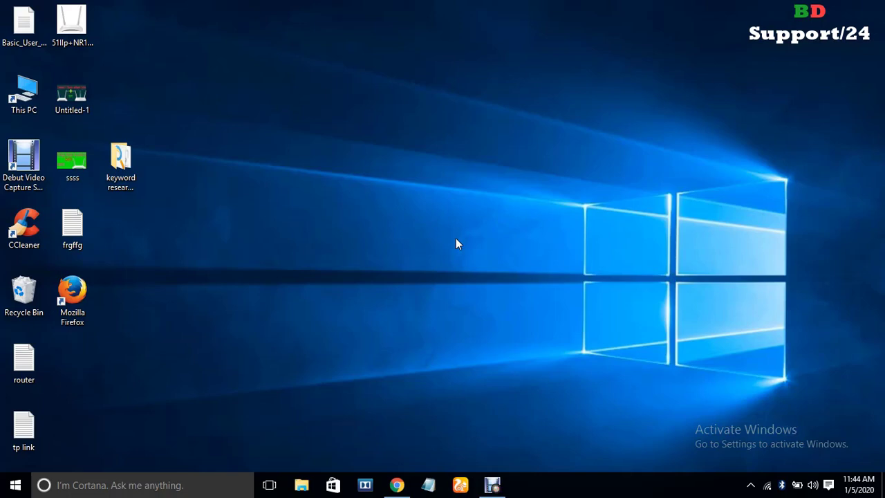
- Launch Chrome and load the router login page at 192.168.0.1
left_click(396, 484)
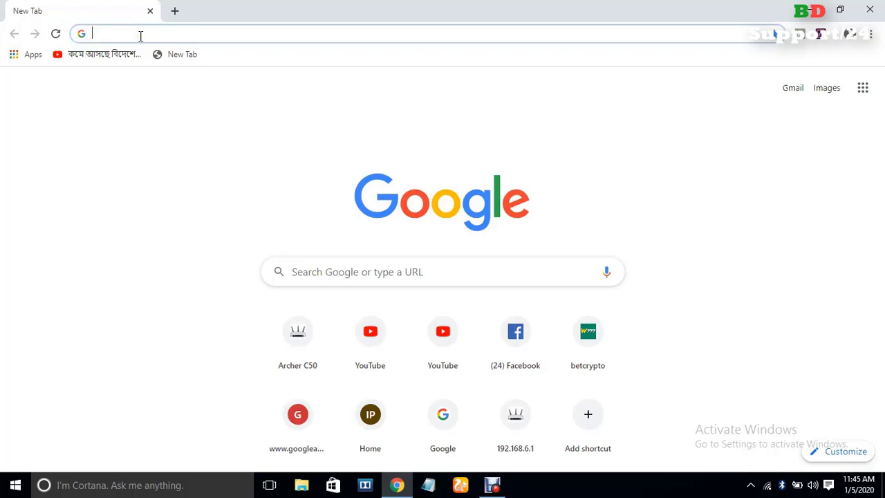
type("1")
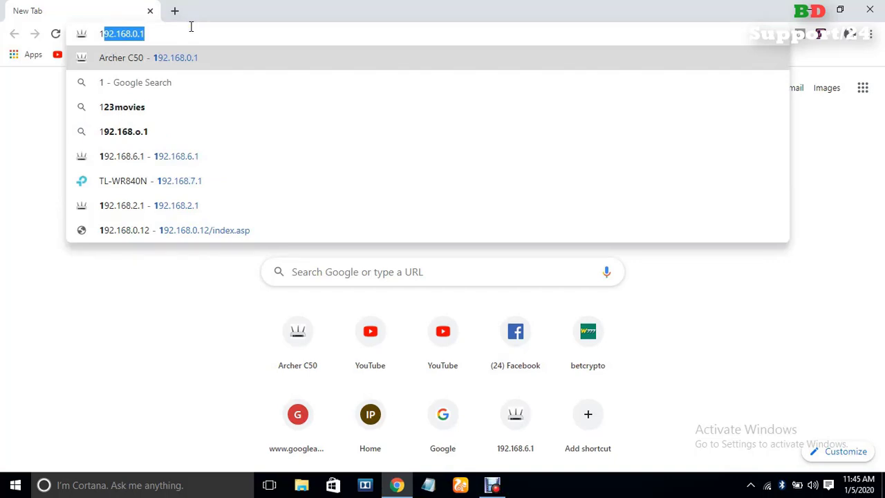
key("Return")
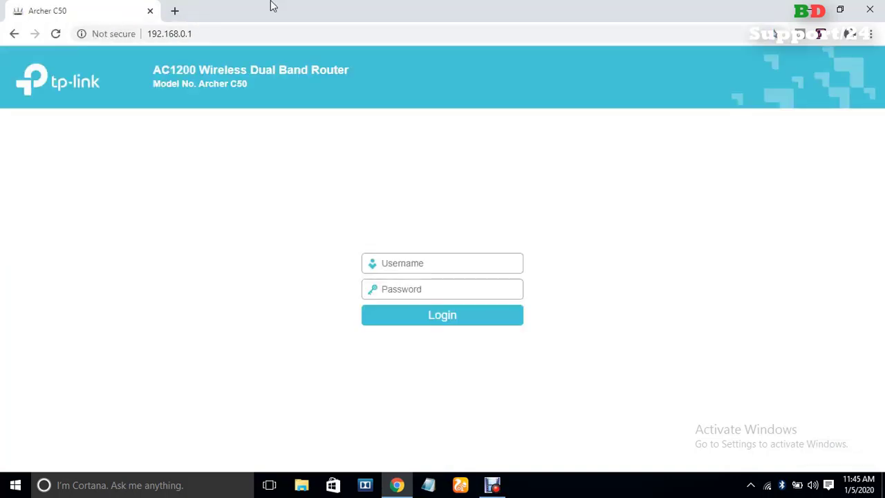
- Log in to the Archer C50 with the admin username and password, then go to Access Control
left_click(425, 267)
type("admin")
left_click(429, 291)
type("a")
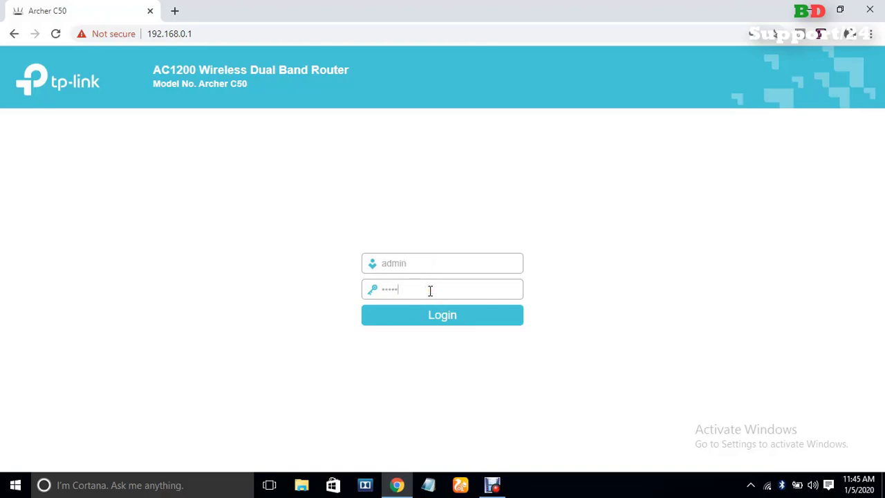
key("Return")
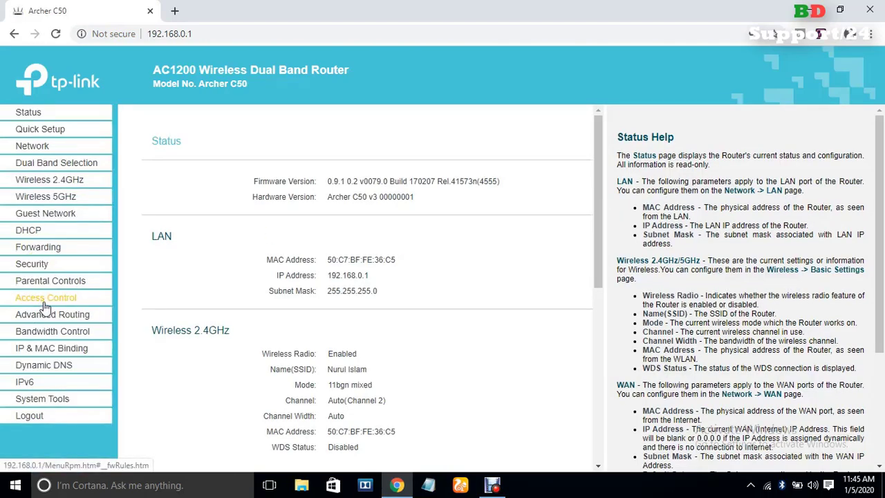
left_click(44, 298)
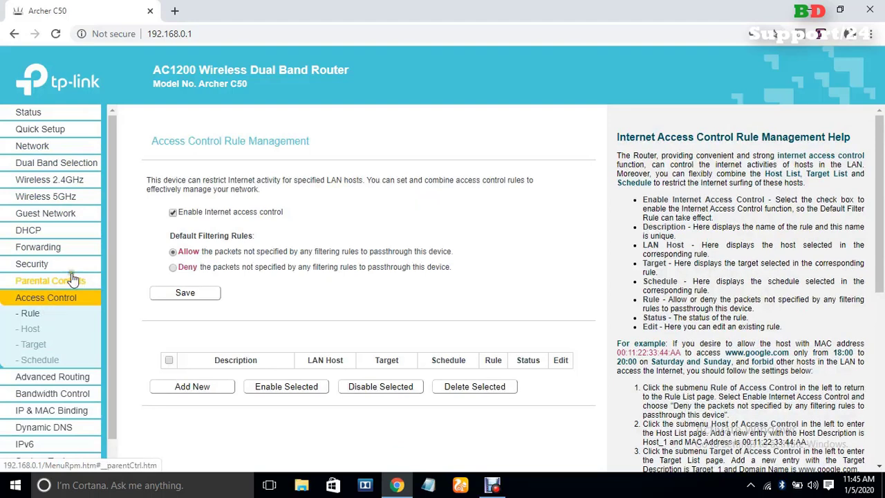
- Disable Internet access control and save, then save Deny as the default filtering rule
left_click(173, 212)
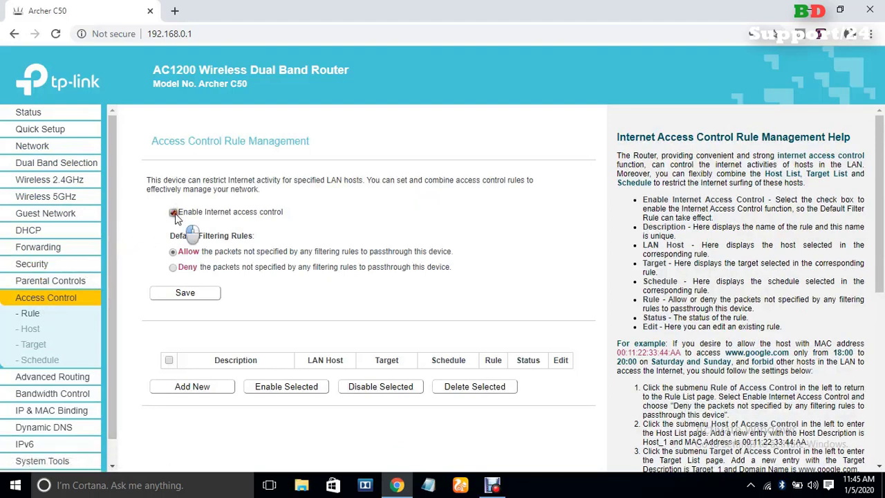
left_click(181, 293)
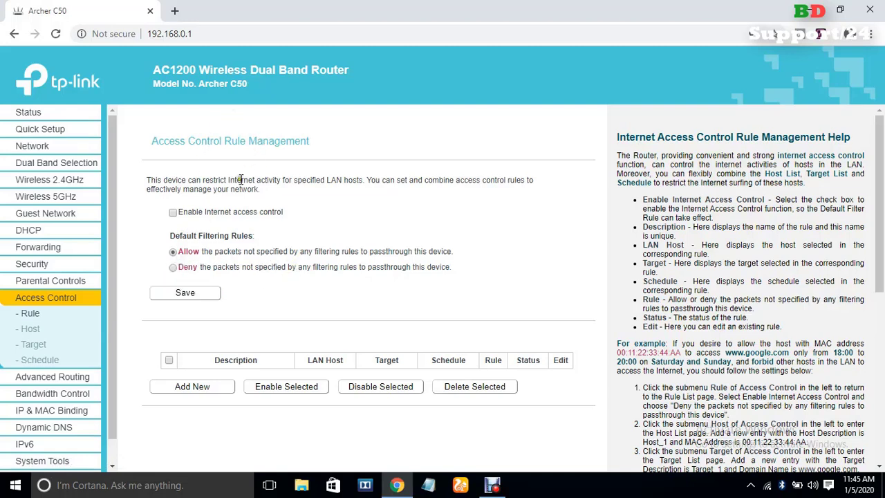
left_click(205, 298)
left_click(173, 268)
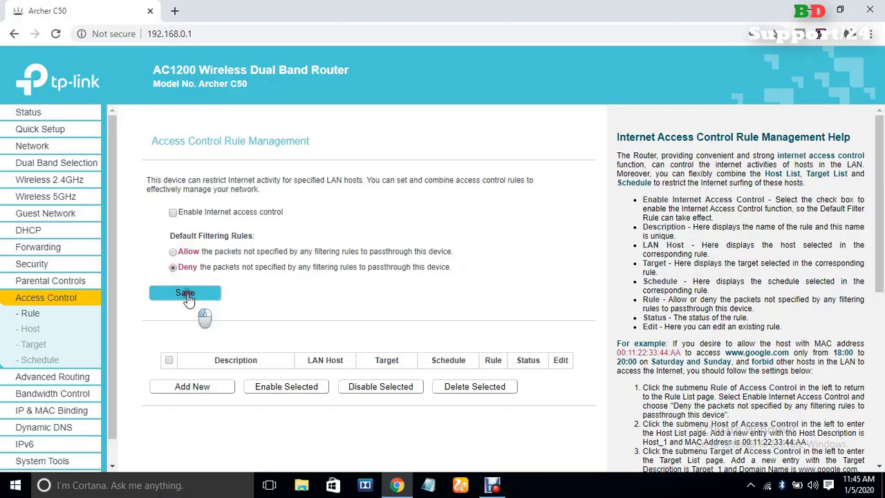
left_click(187, 296)
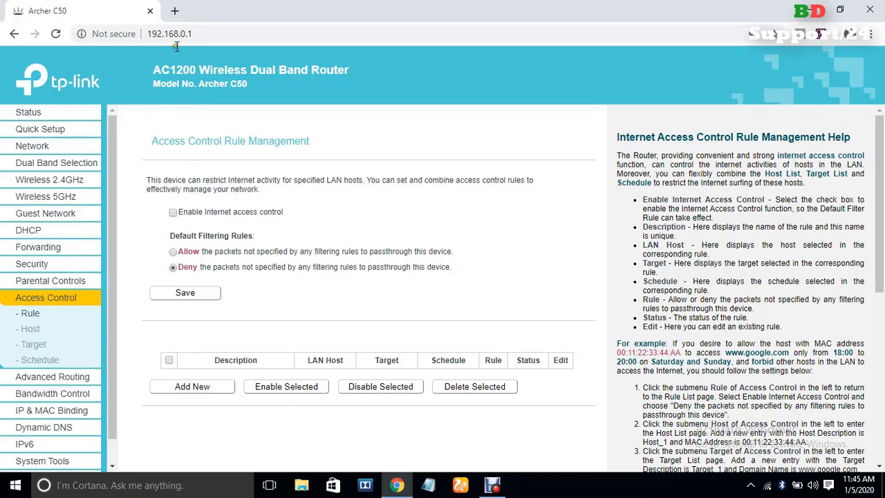
- Load youtube.com in a new browser tab
left_click(175, 10)
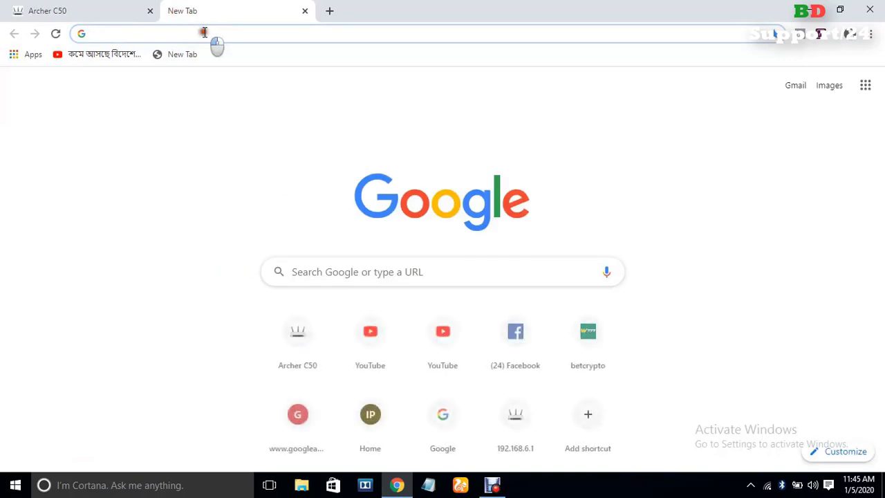
type("y")
key("Return")
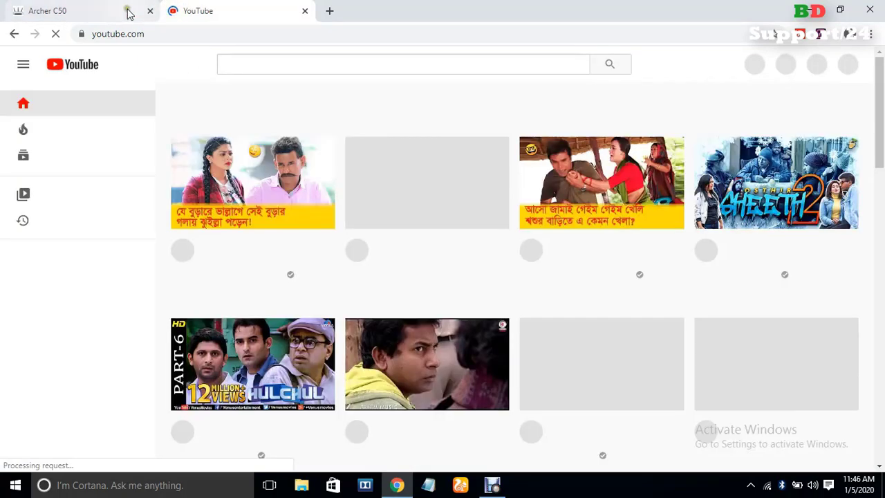
- Back on the router tab, save Allow as the default filtering rule
left_click(82, 11)
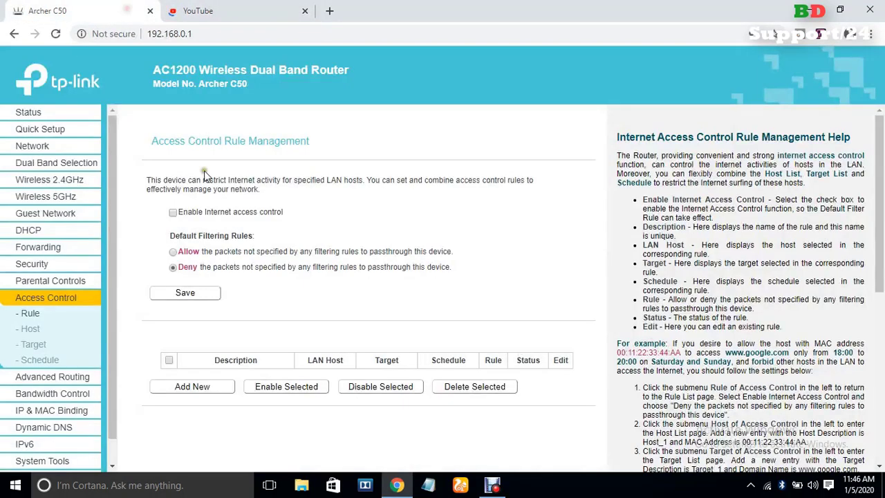
left_click(174, 252)
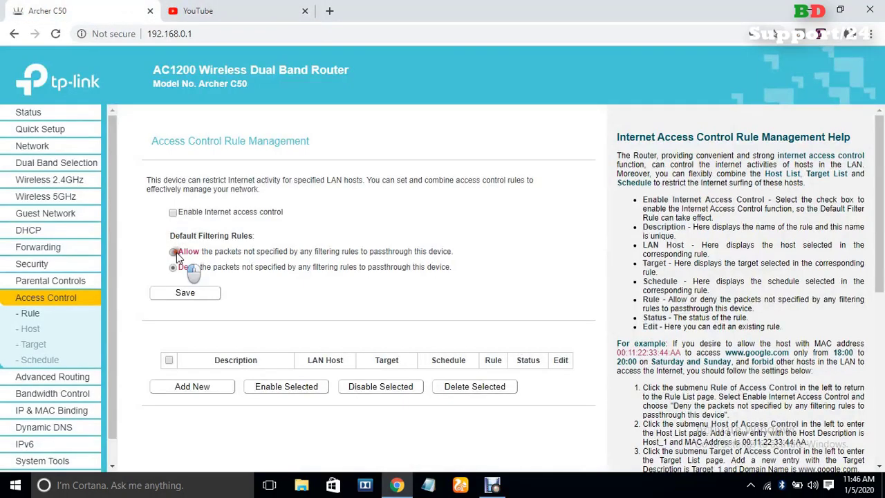
left_click(196, 293)
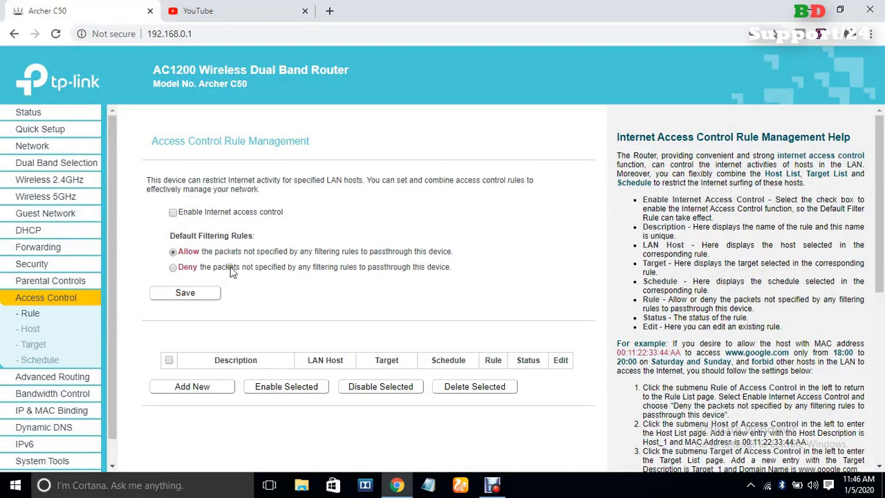
- Load youtube.com in a second tab and return to the router admin tab
left_click(329, 14)
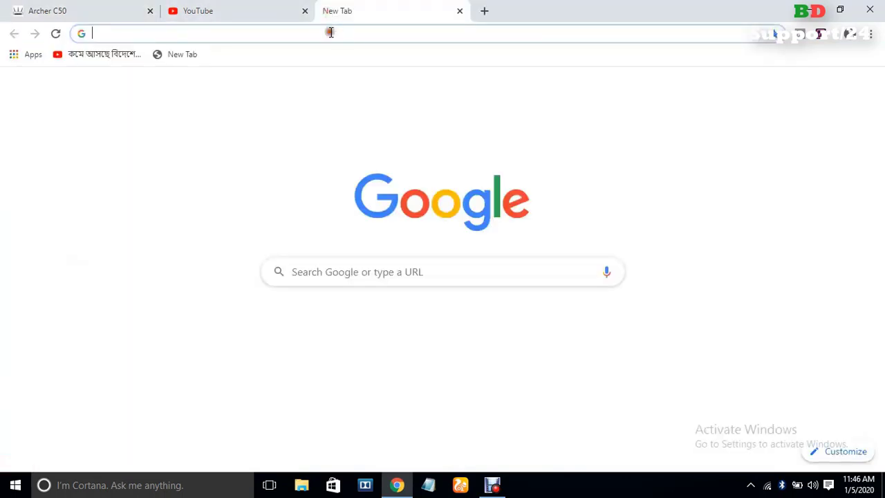
type("y")
key("Return")
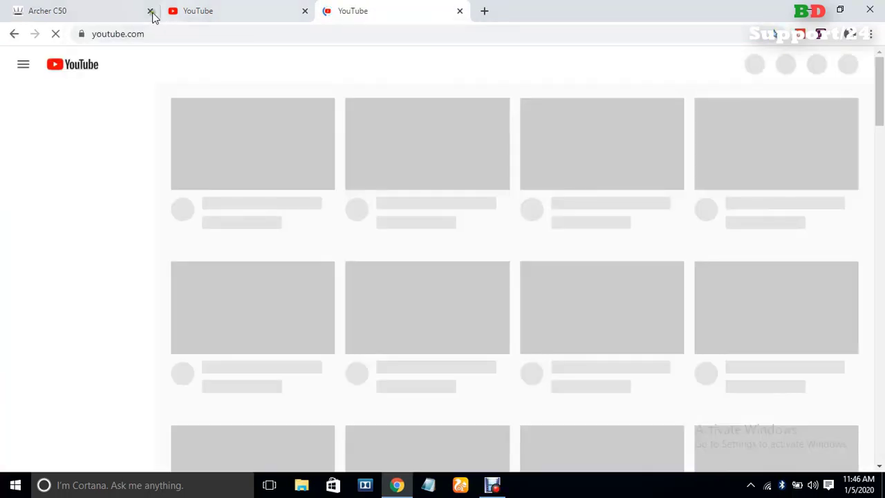
left_click(93, 13)
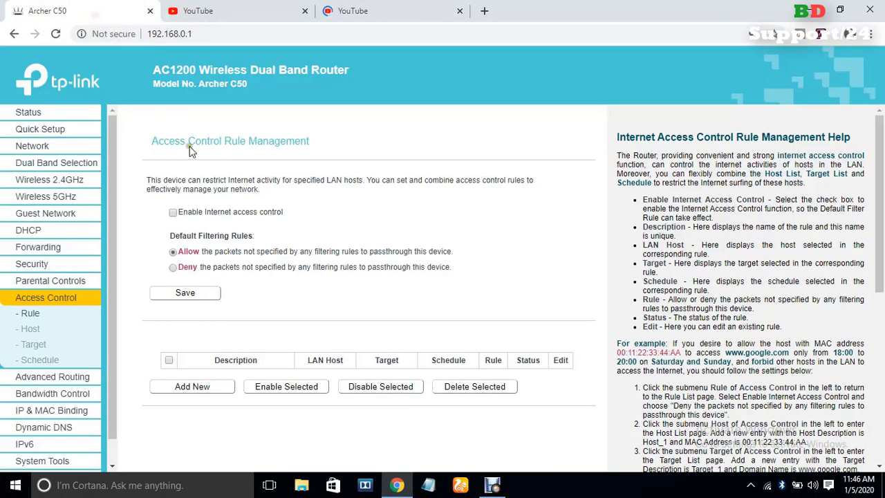
- Enable Internet access control and save, then select Deny as the default rule
left_click(173, 212)
left_click(176, 295)
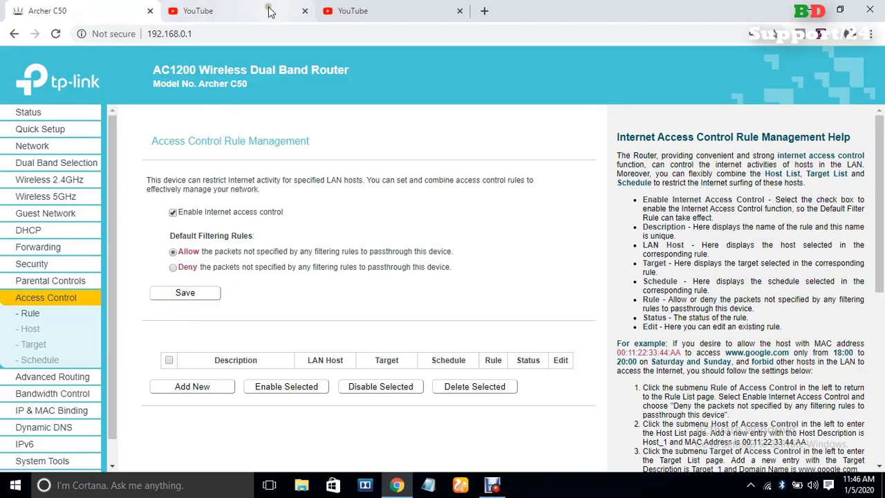
left_click(267, 10)
left_click(113, 14)
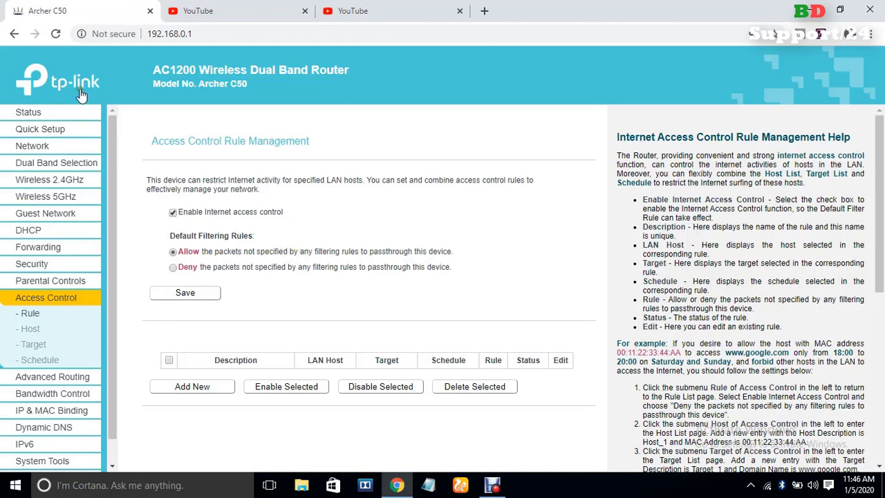
left_click(172, 269)
- Reload both YouTube tabs to test whether internet access is blocked
left_click(237, 13)
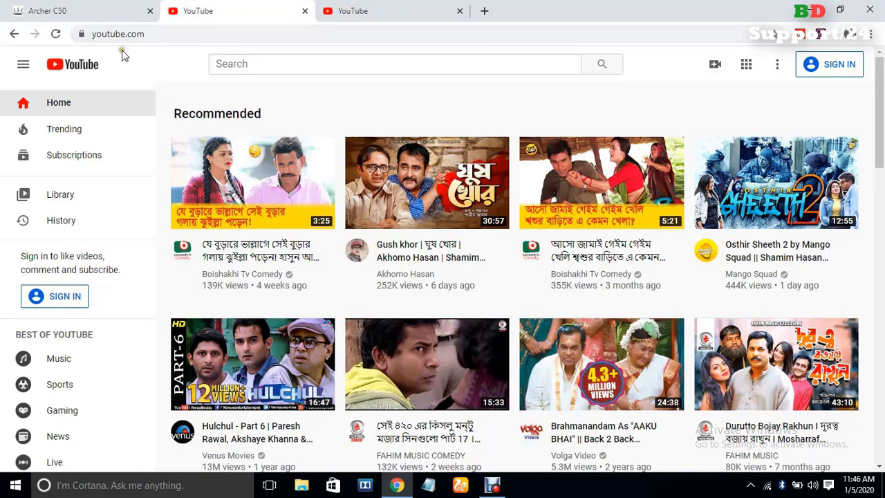
left_click(55, 33)
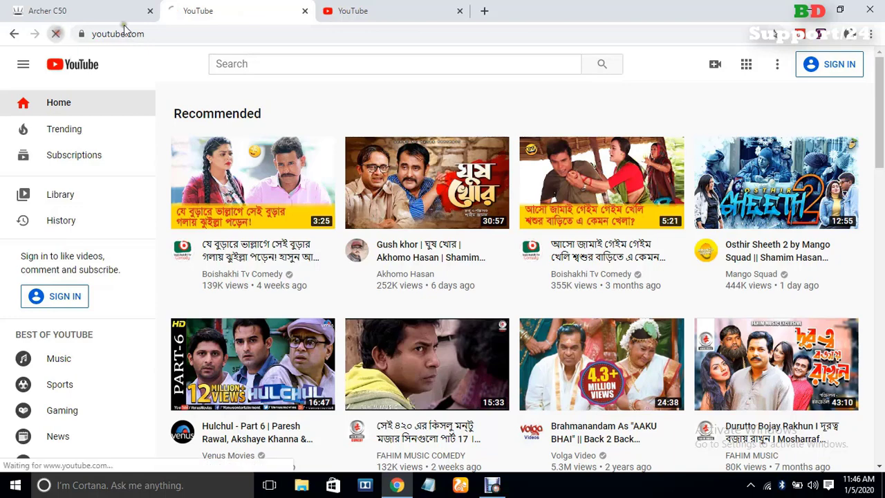
left_click(356, 11)
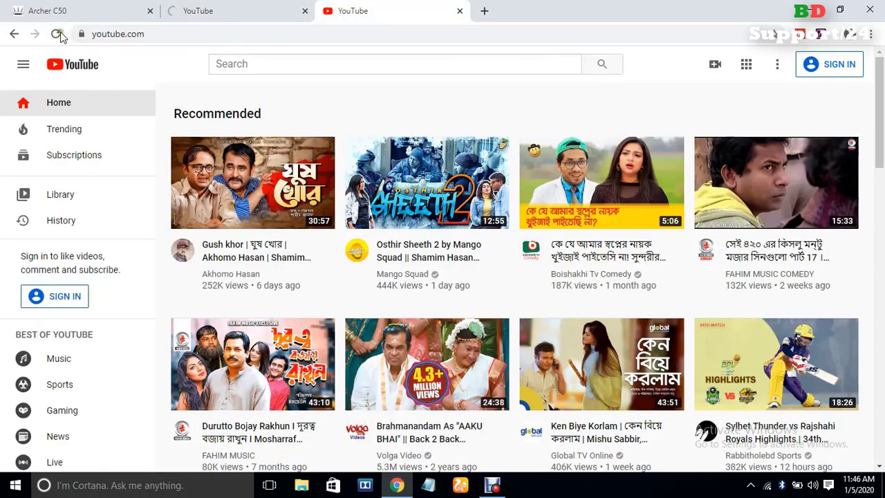
left_click(55, 34)
left_click(80, 15)
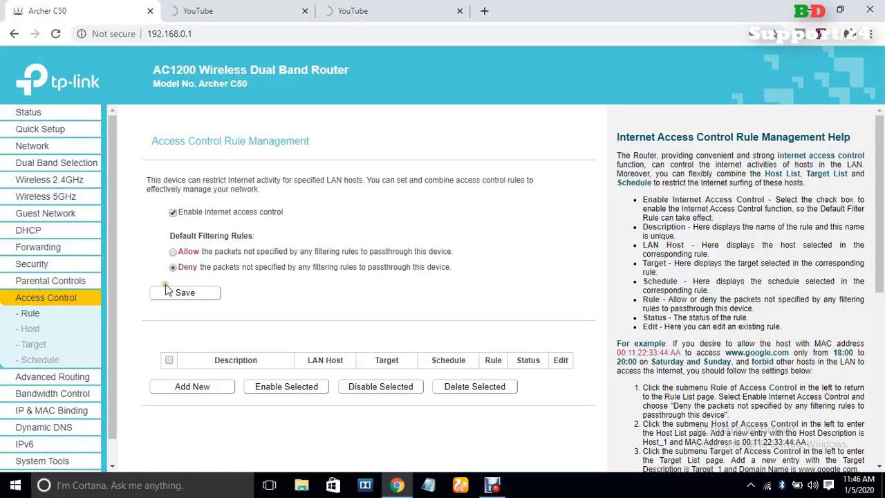
- Save Allow as the default filtering rule and check both YouTube tabs again
left_click(173, 252)
left_click(178, 296)
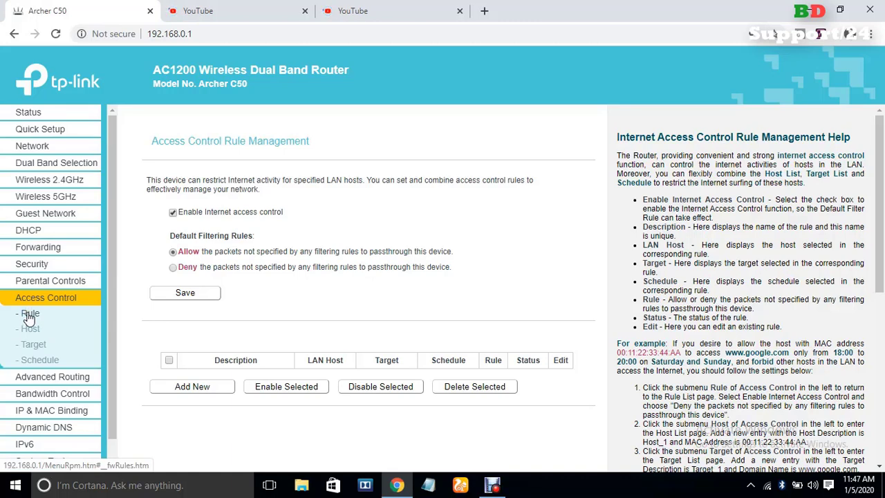
left_click(211, 13)
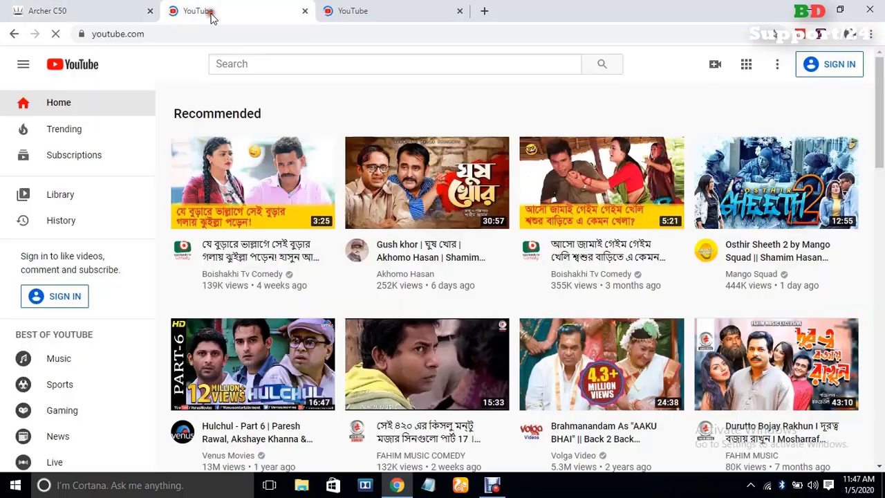
left_click(351, 12)
left_click(48, 11)
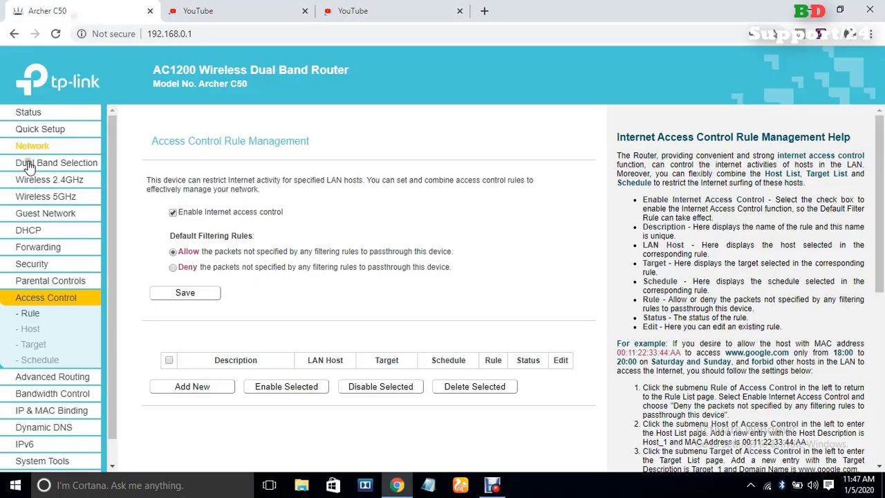
left_click(191, 387)
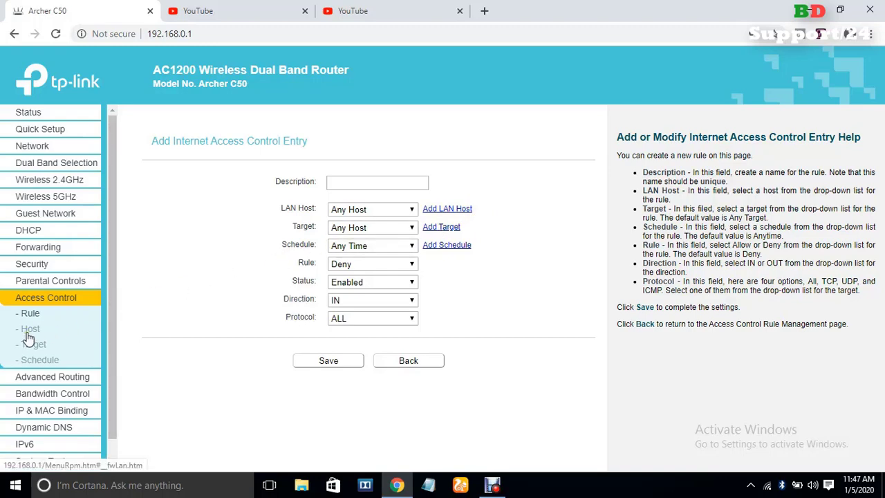
left_click(57, 298)
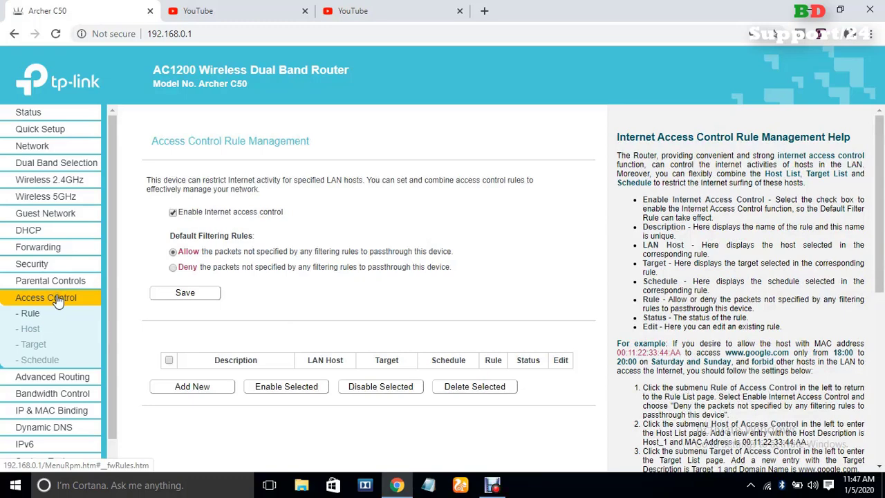
- Start a new host entry in Host settings, keeping the mode as IP Address
left_click(34, 333)
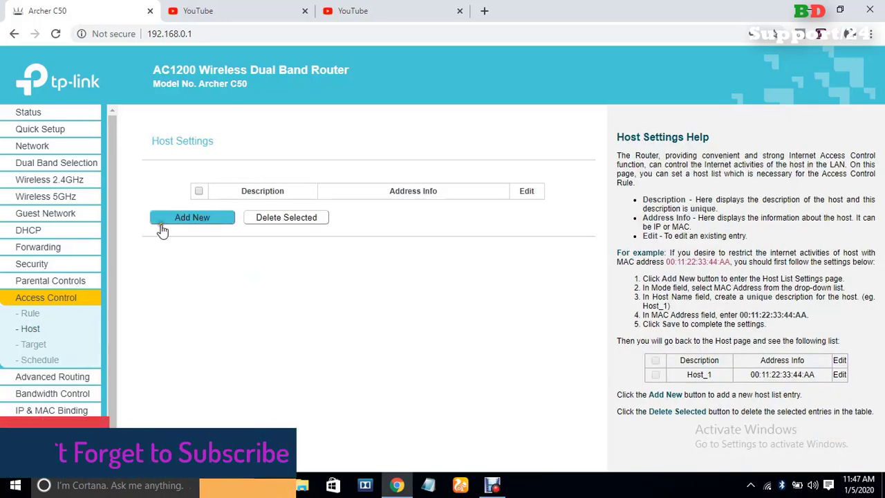
left_click(197, 222)
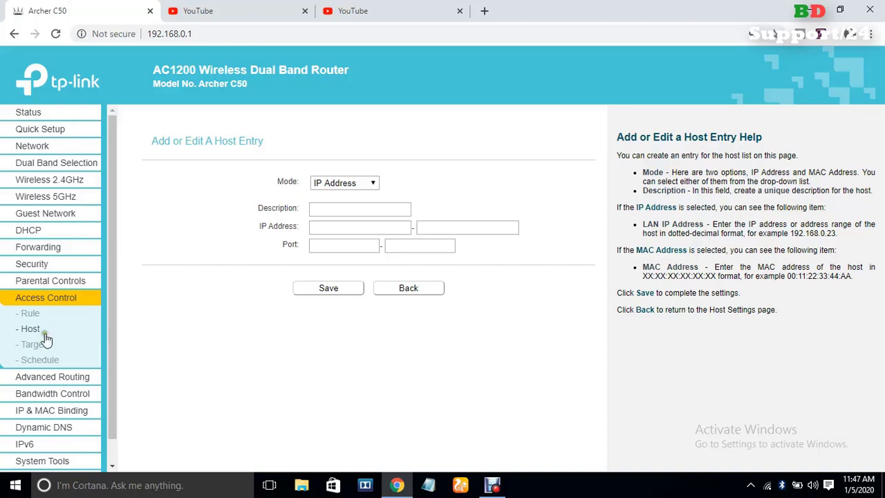
left_click(356, 184)
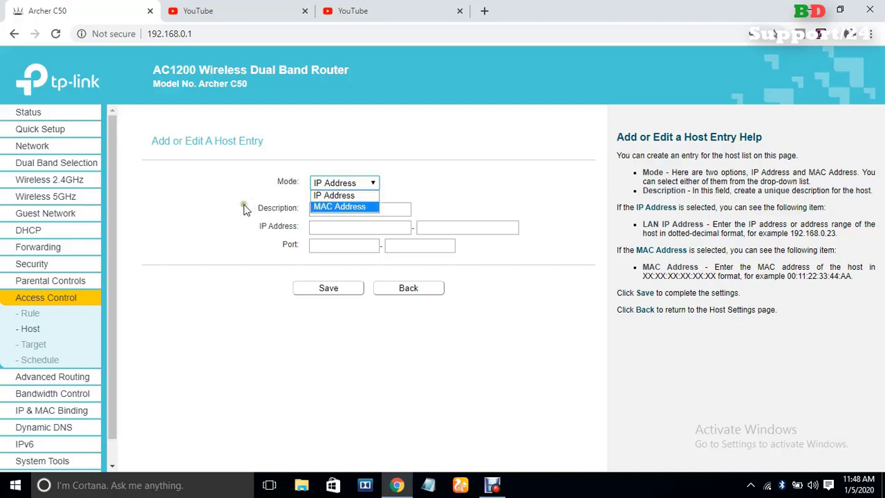
left_click(357, 199)
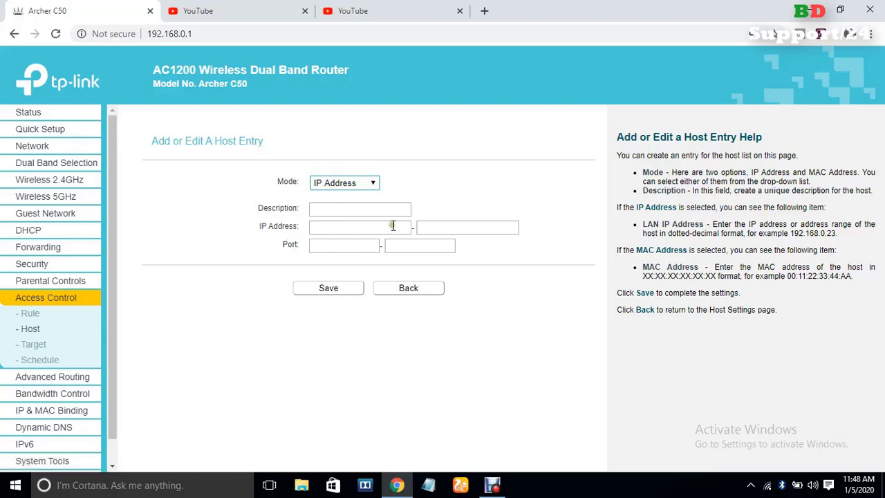
- Review the seven devices in the DHCP Clients List, then return to Access Control
left_click(38, 239)
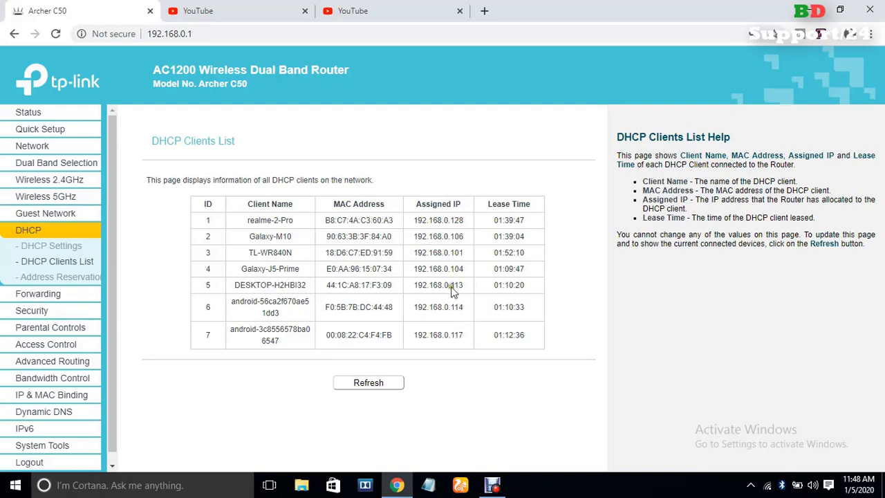
left_click(32, 345)
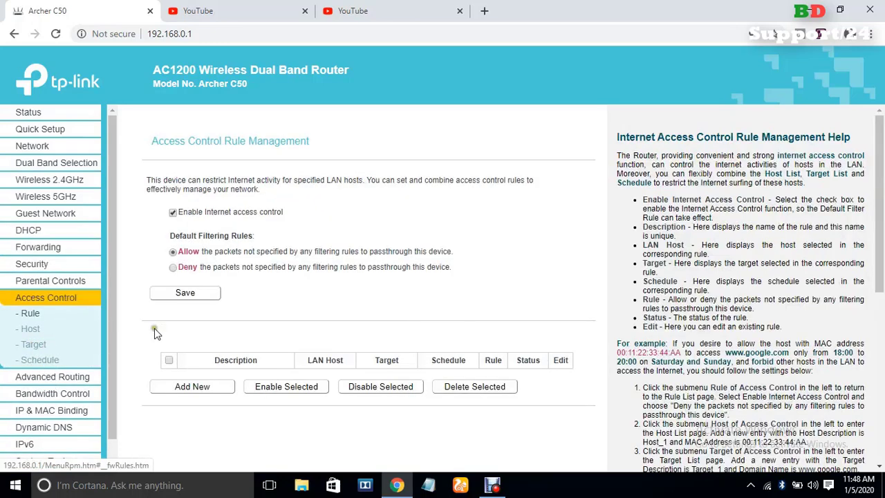
- Add and save a host entry described 'all' with IP address 192.168.0.1
left_click(30, 328)
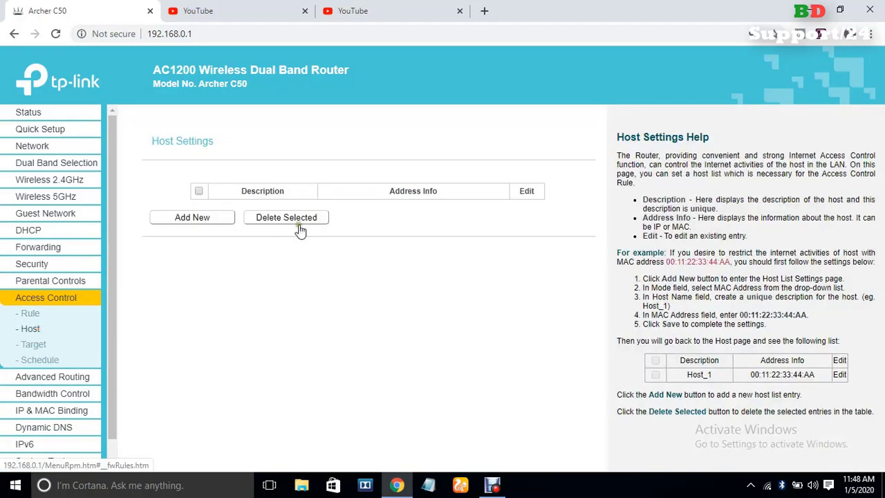
left_click(200, 224)
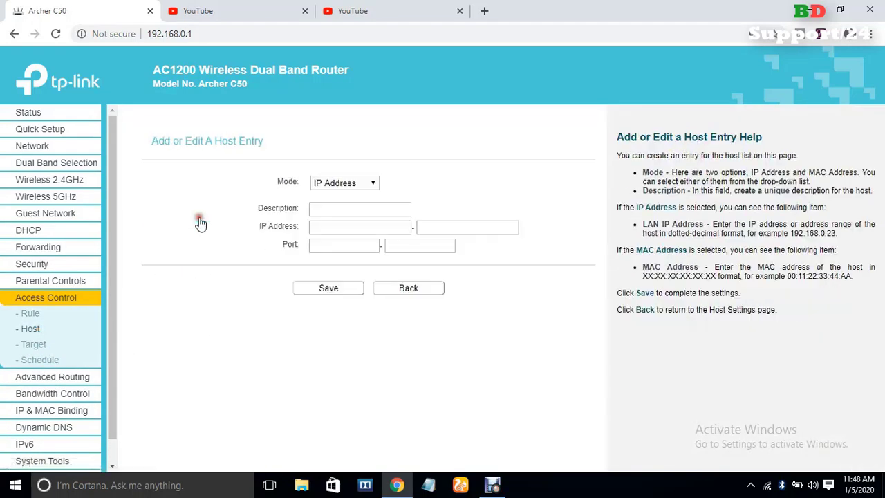
left_click(345, 213)
left_click(322, 212)
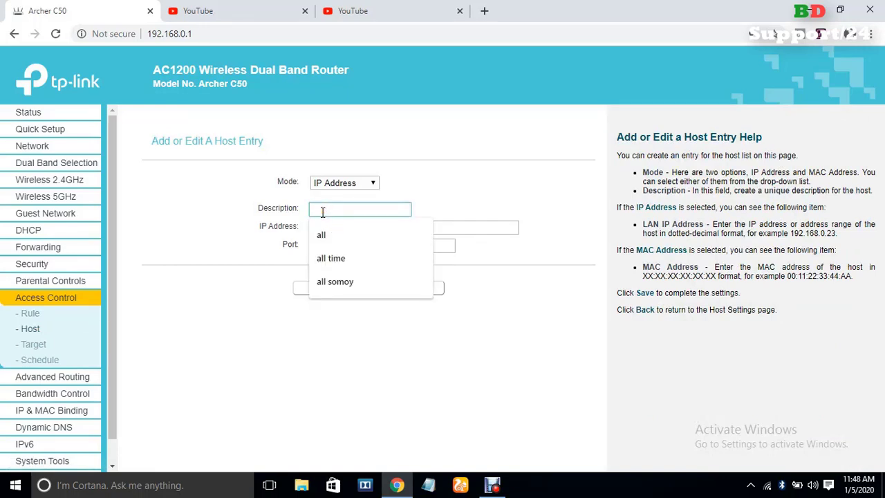
type("all")
left_click(245, 271)
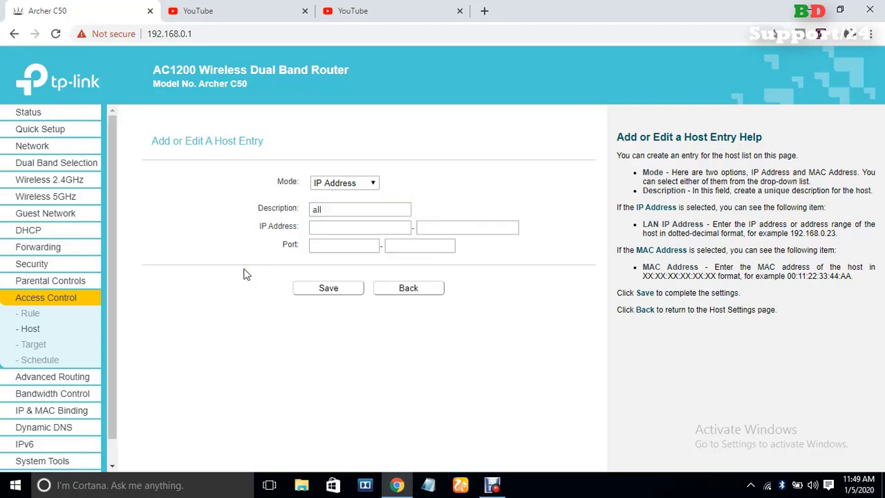
left_click(368, 229)
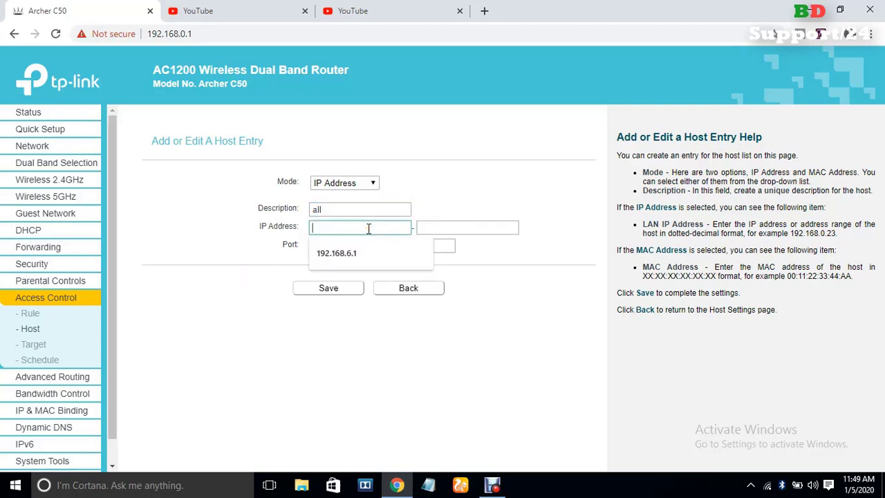
type("192.168.0.1")
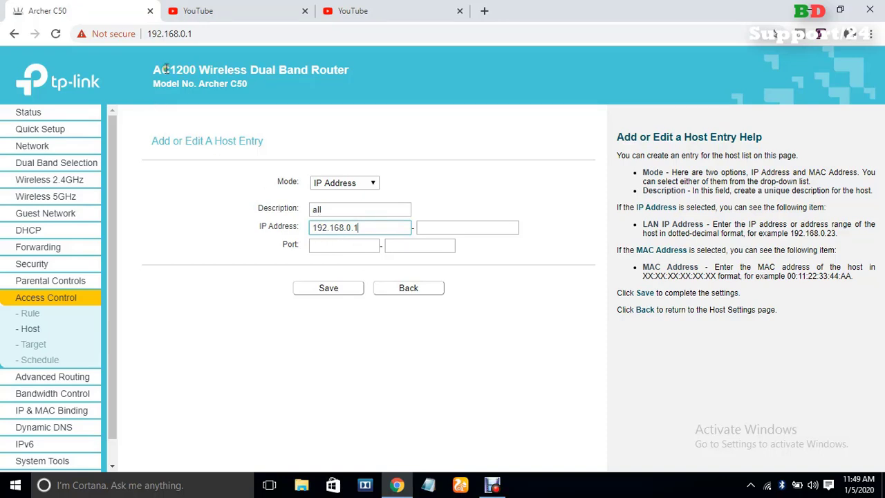
left_click(342, 294)
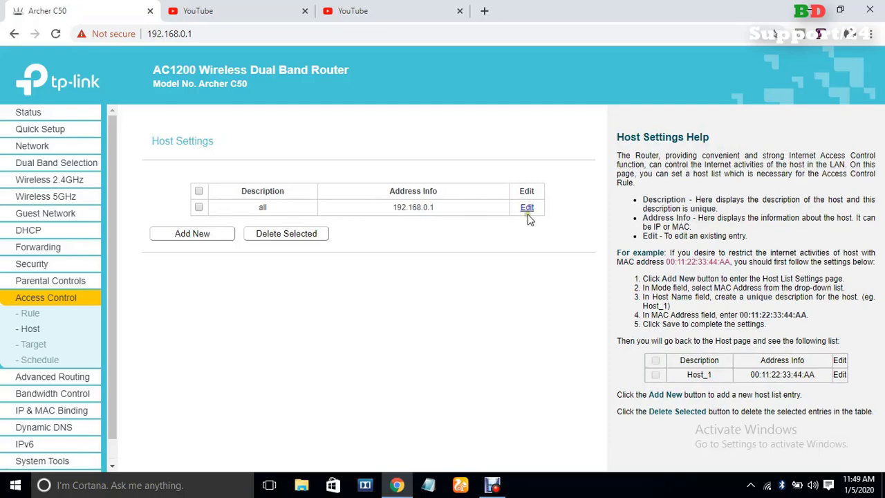
- Delete the old 'all' host and start a new entry with start IP 192.168.0.1
left_click(199, 209)
left_click(293, 233)
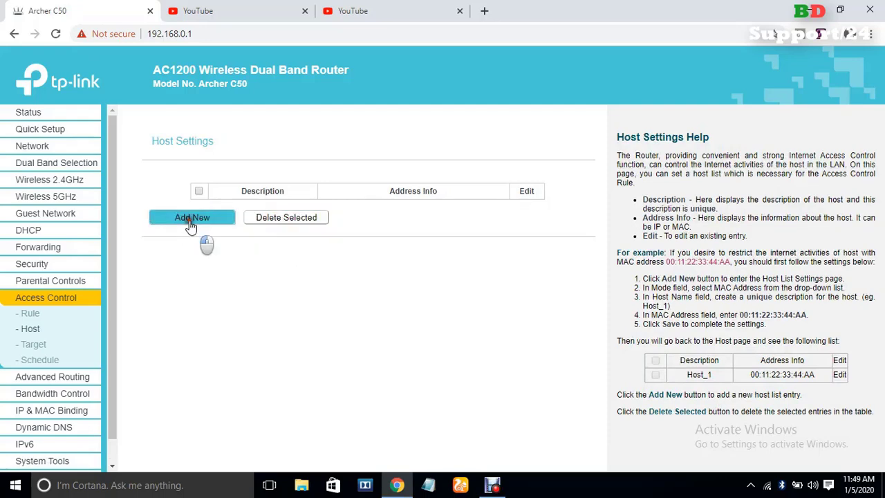
left_click(191, 220)
left_click(318, 226)
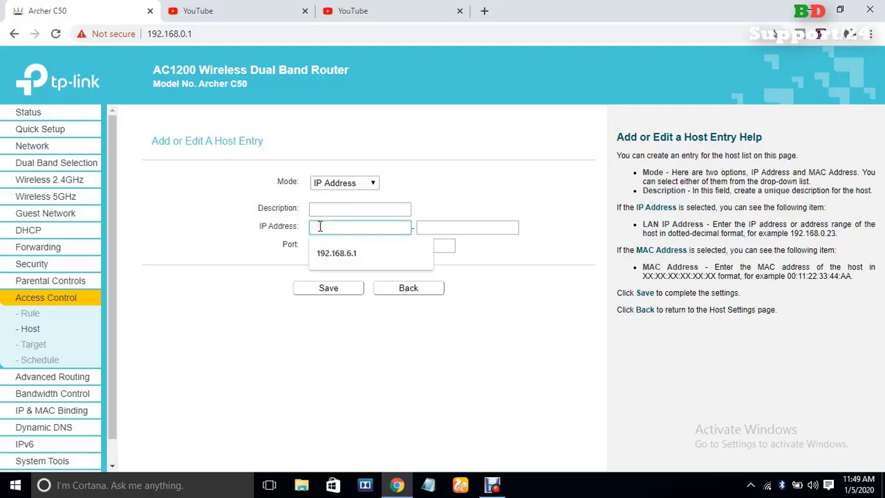
left_click(360, 255)
left_click(349, 229)
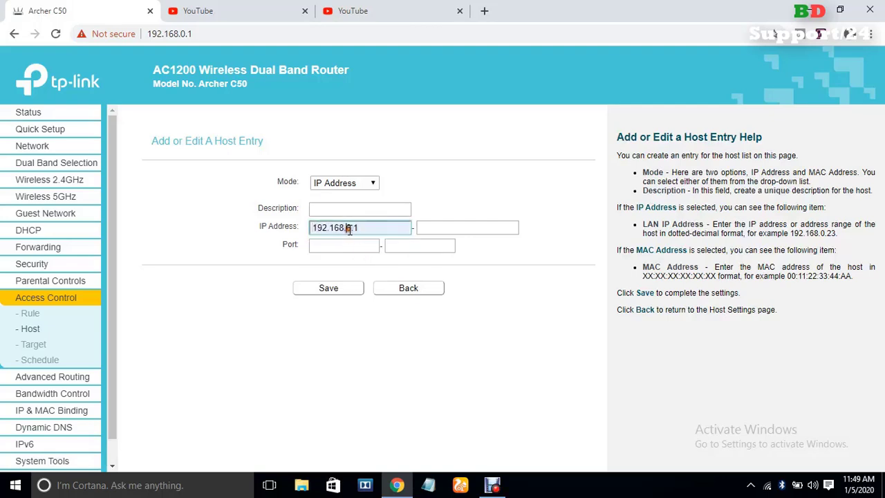
key("BackSpace")
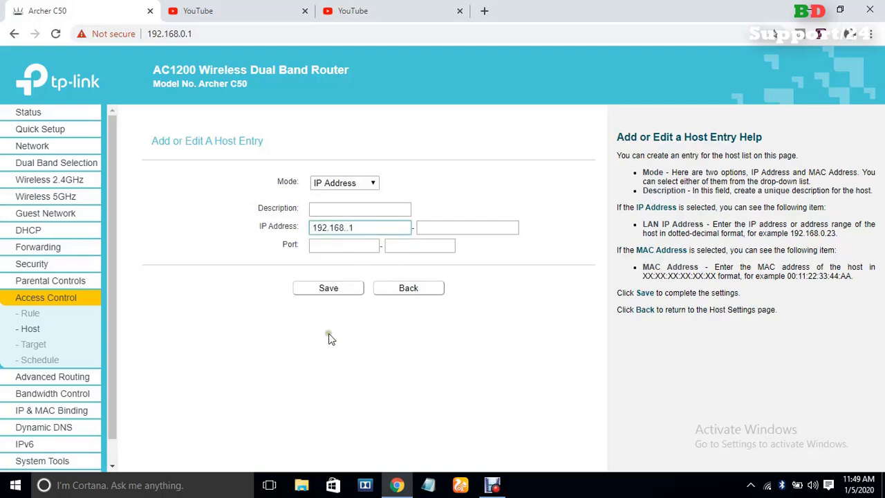
type("0")
- Set the host range's end address to 192.168.0.199
left_click(433, 232)
type("192")
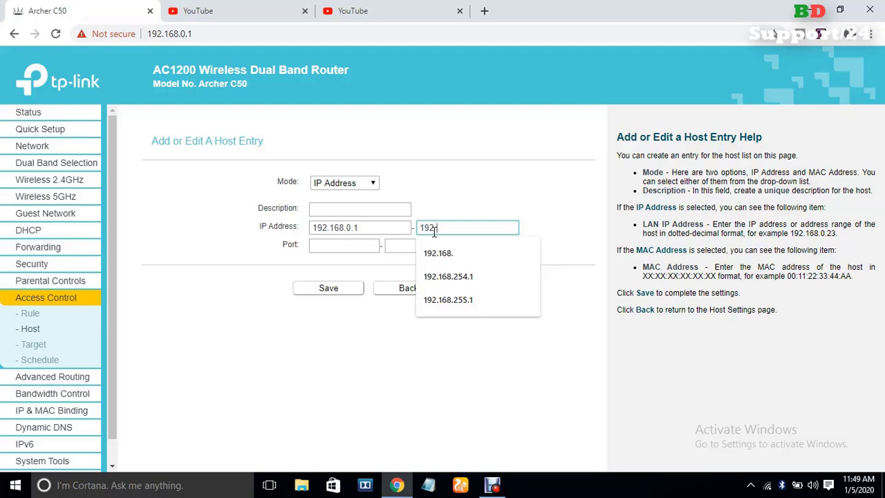
type(".168.0.1")
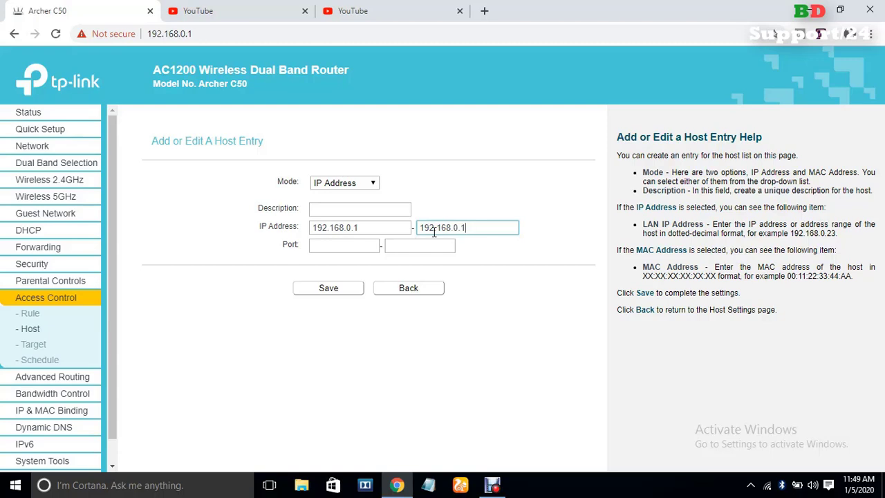
type("99")
left_click(474, 228)
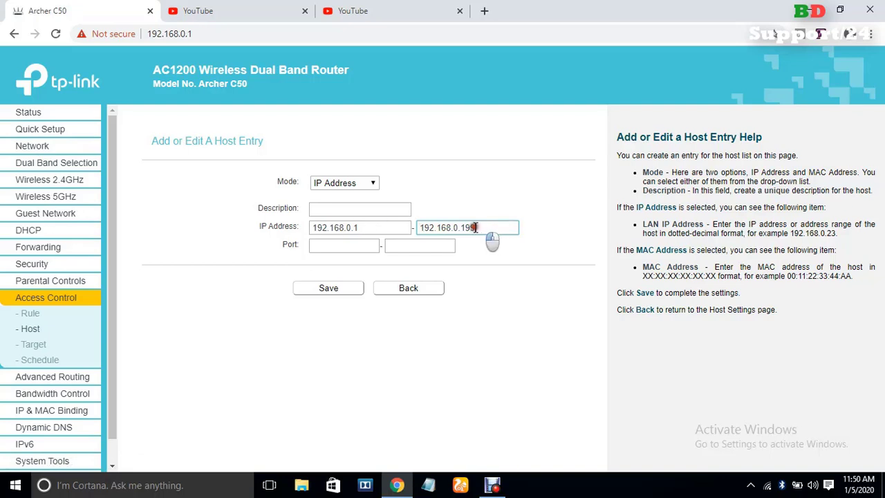
left_click_drag(474, 228, 463, 228)
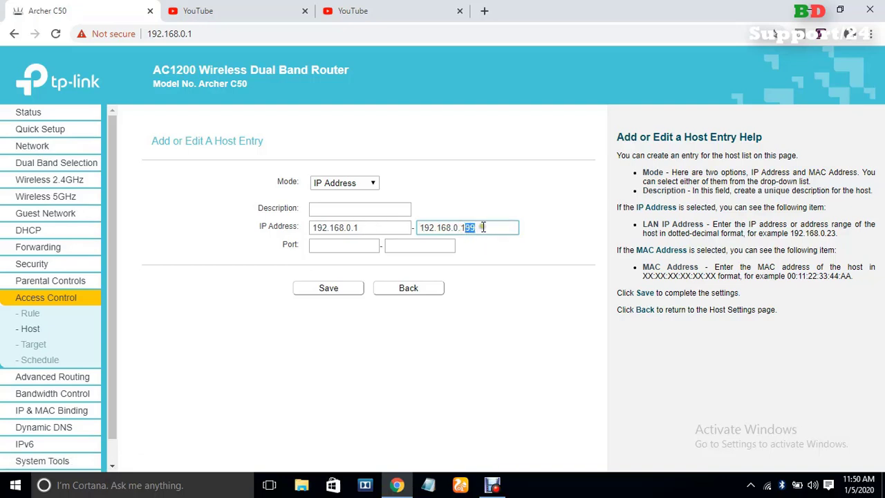
left_click(485, 227)
- Add the missing description 'all', save the host range, and go to Target settings
left_click(330, 289)
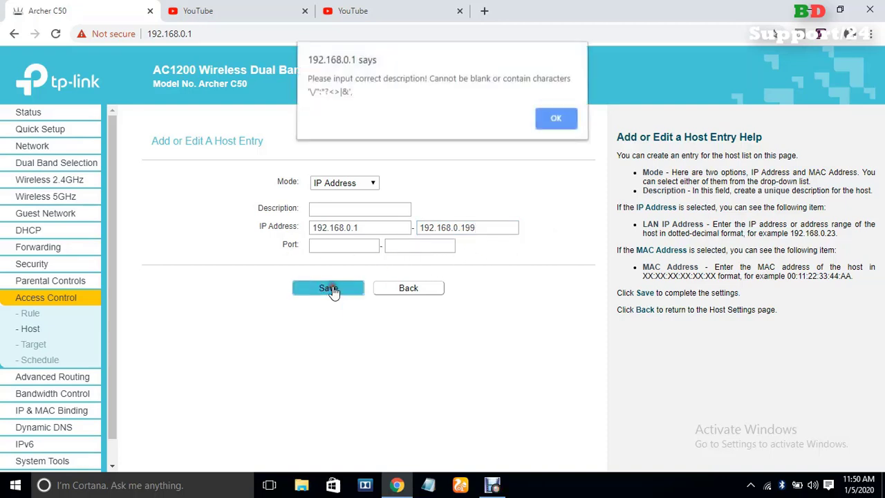
left_click(555, 119)
left_click(368, 207)
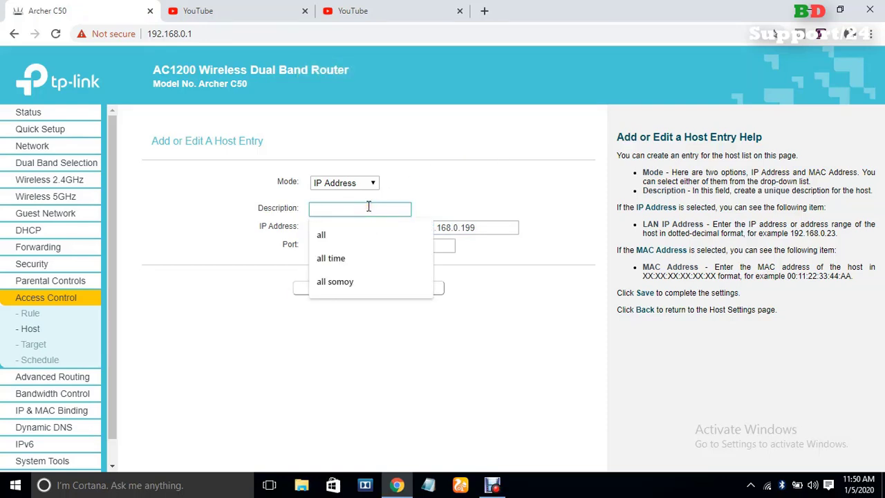
type("all")
left_click(565, 337)
left_click(304, 294)
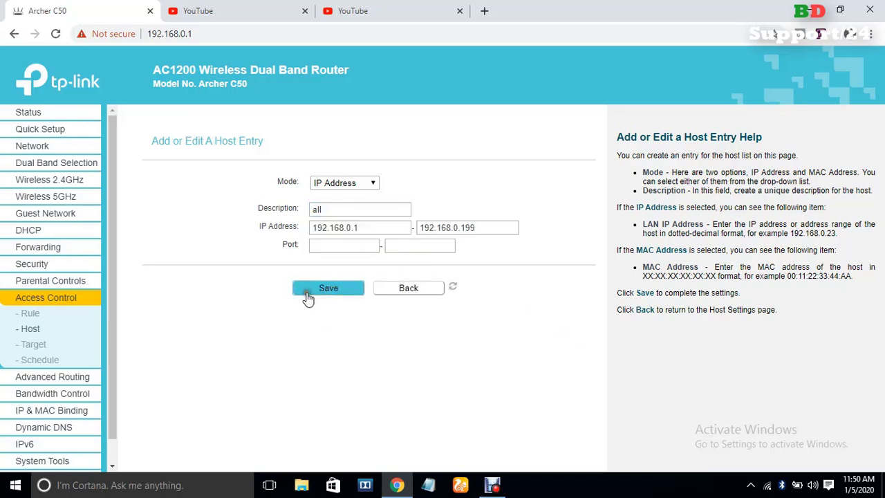
left_click(33, 344)
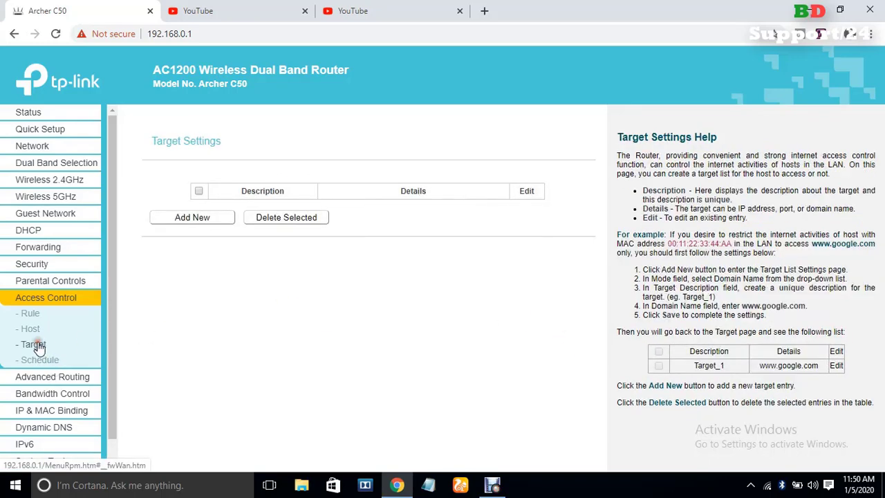
- Create a new target in URL Address mode described 'social'
left_click(215, 224)
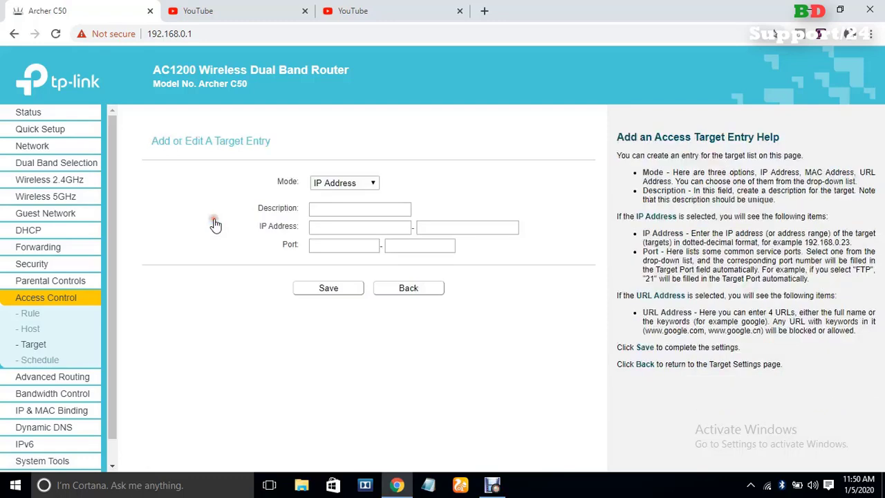
left_click(370, 188)
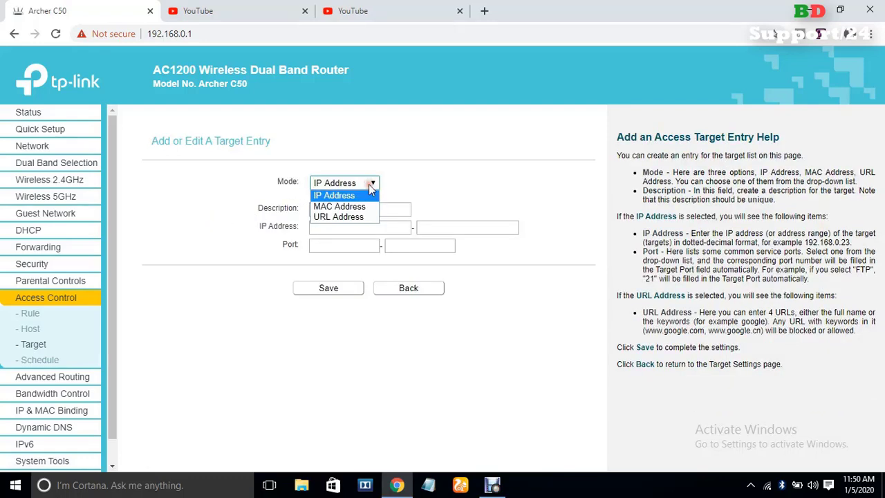
left_click(364, 217)
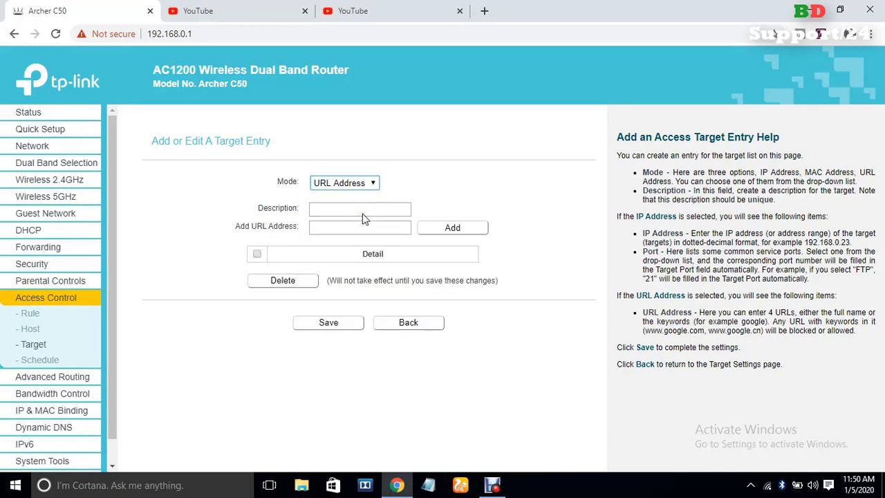
left_click(345, 213)
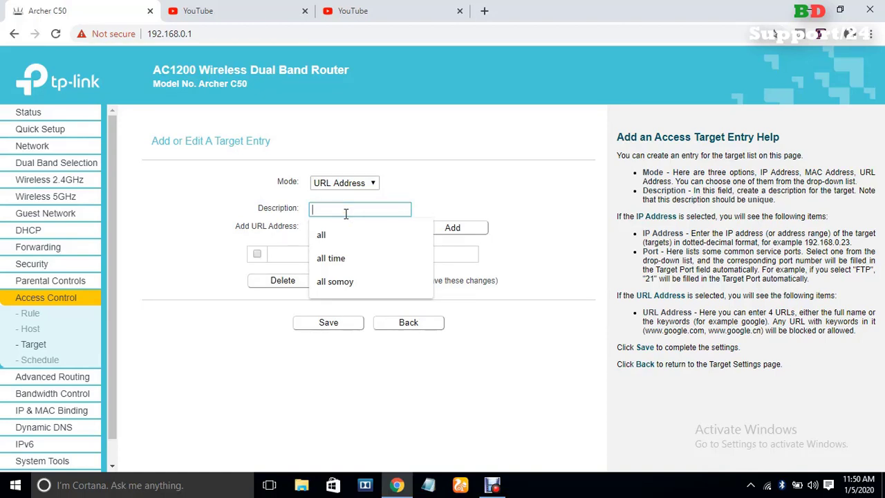
type("s")
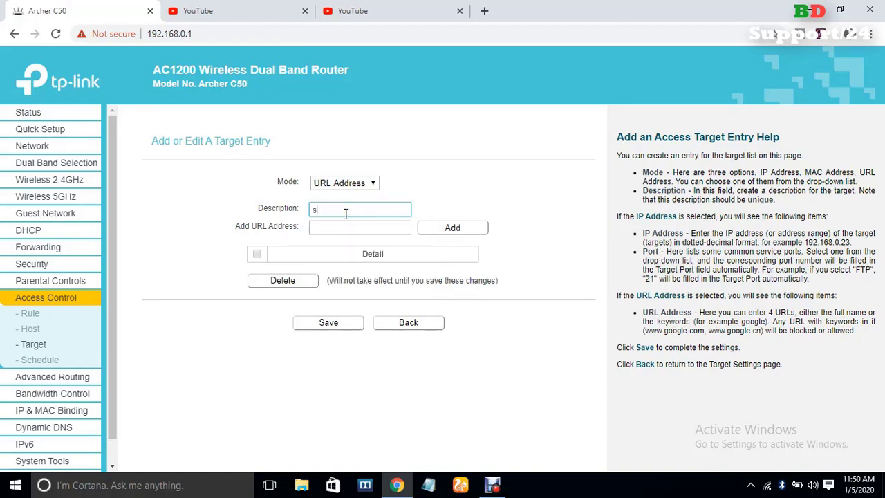
type("ocial")
left_click(373, 230)
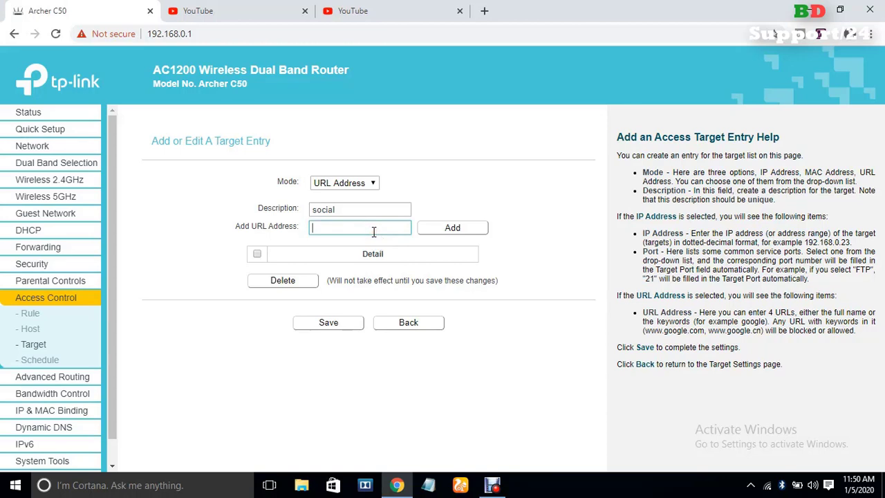
type("www.youtube.com")
left_click(434, 231)
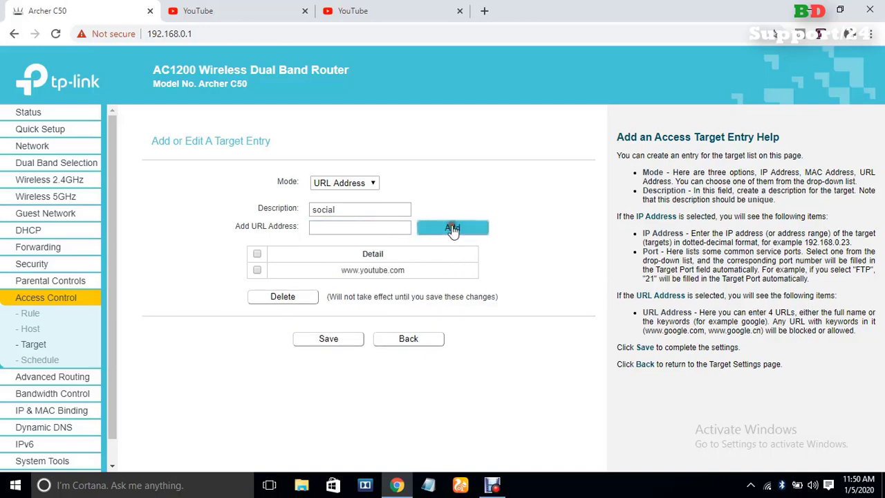
left_click(360, 227)
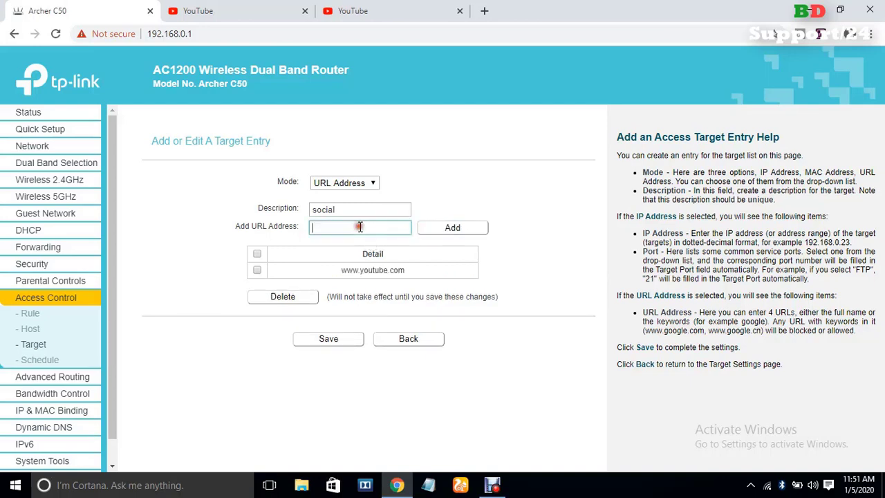
type("w")
type("book.com")
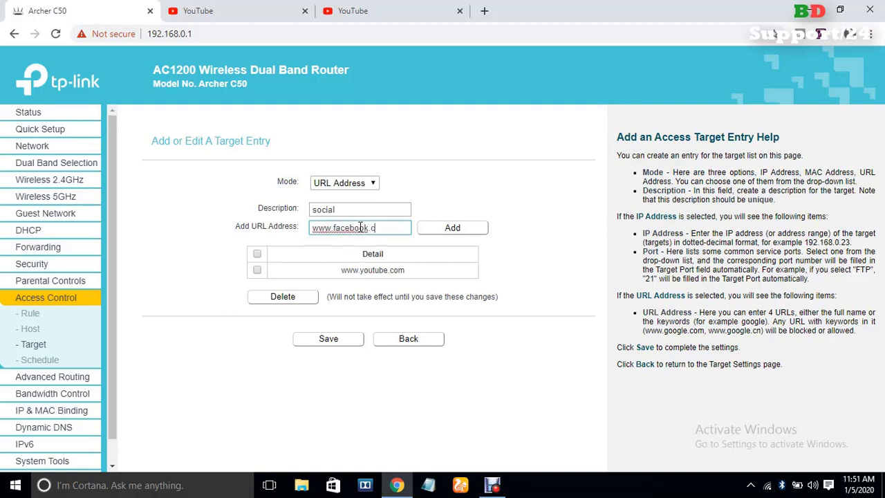
left_click(451, 228)
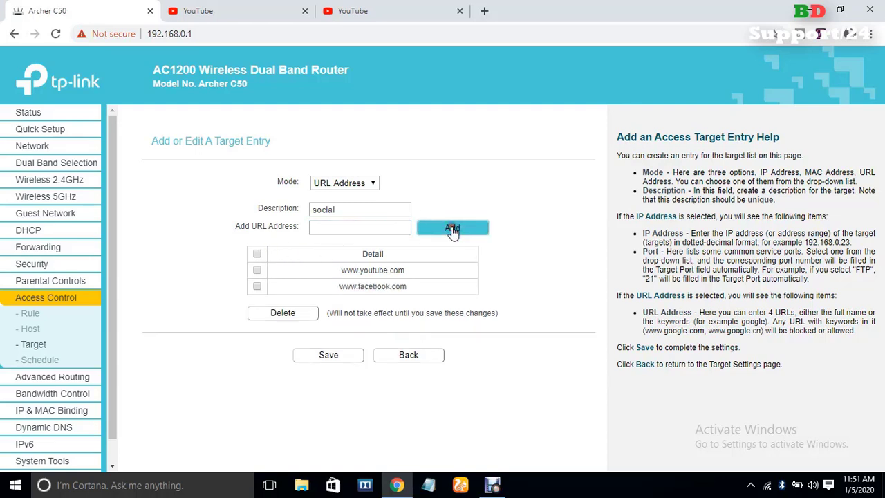
left_click(256, 254)
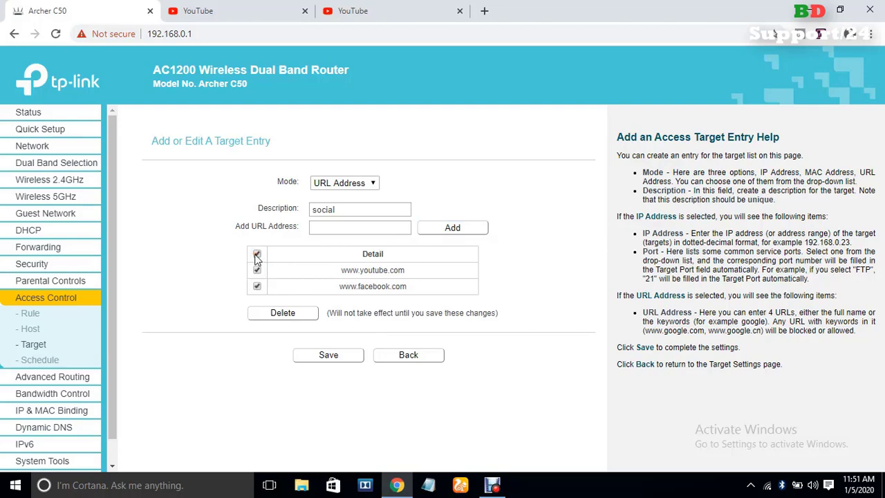
left_click(320, 359)
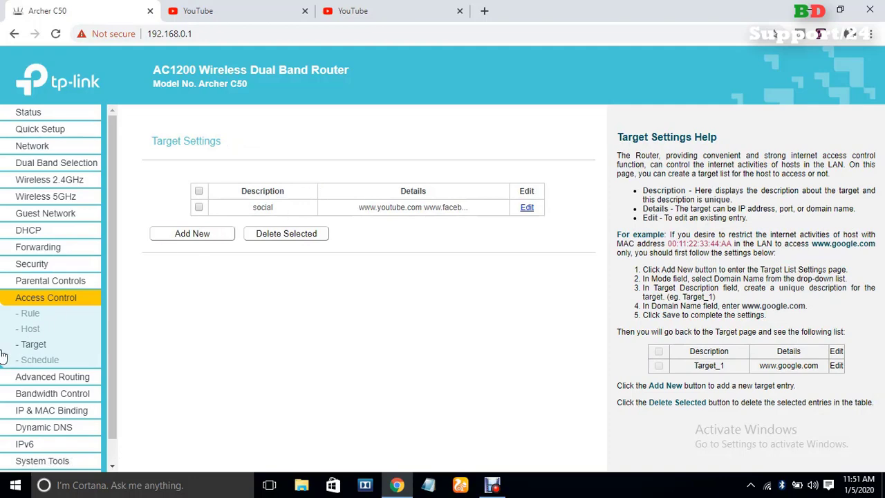
- Add a new access control rule 'block for all' with LAN host all and target social
left_click(32, 317)
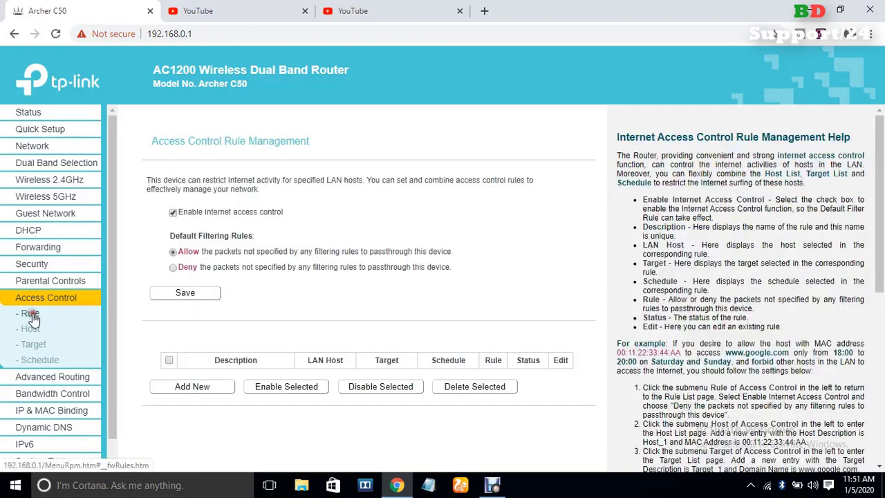
left_click(197, 387)
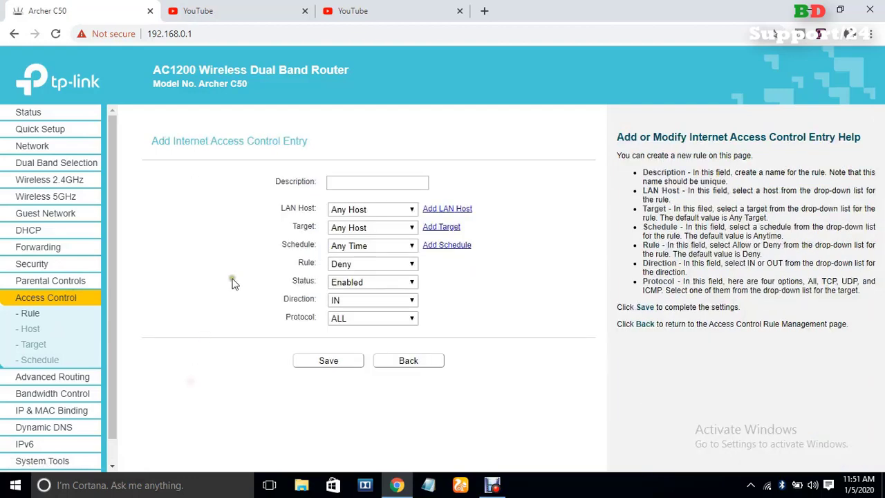
left_click(344, 184)
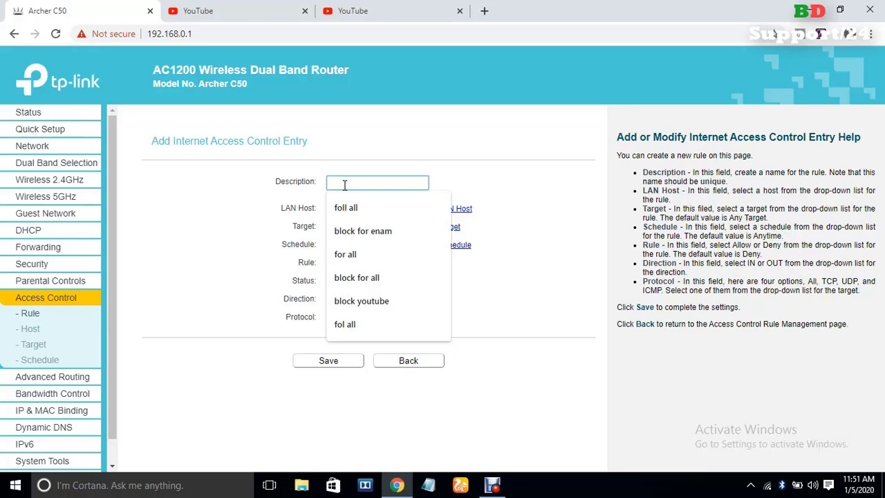
type("block for")
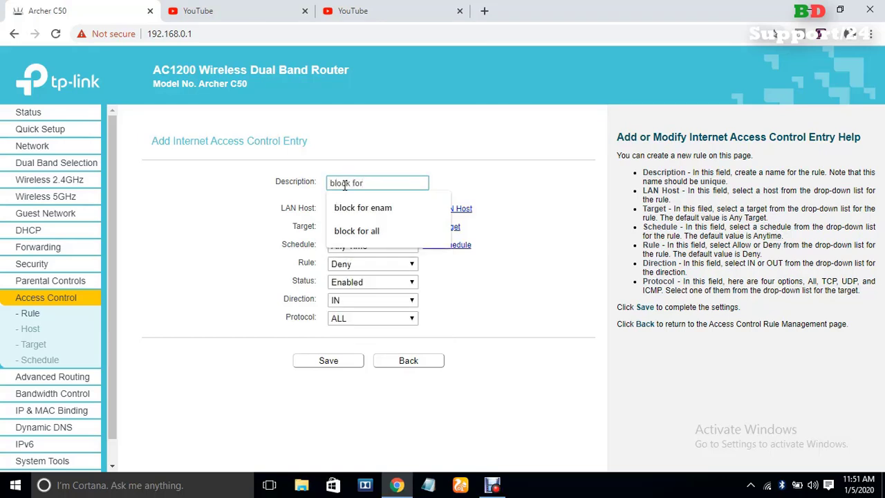
type(" all")
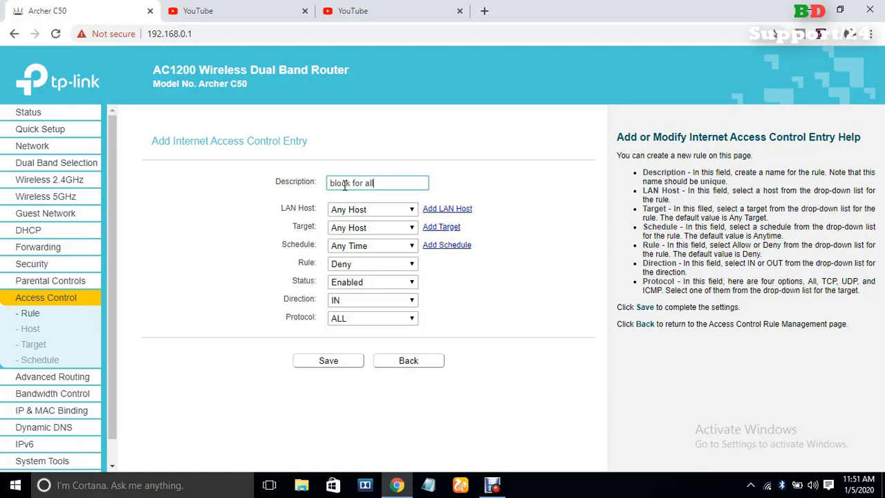
left_click(481, 198)
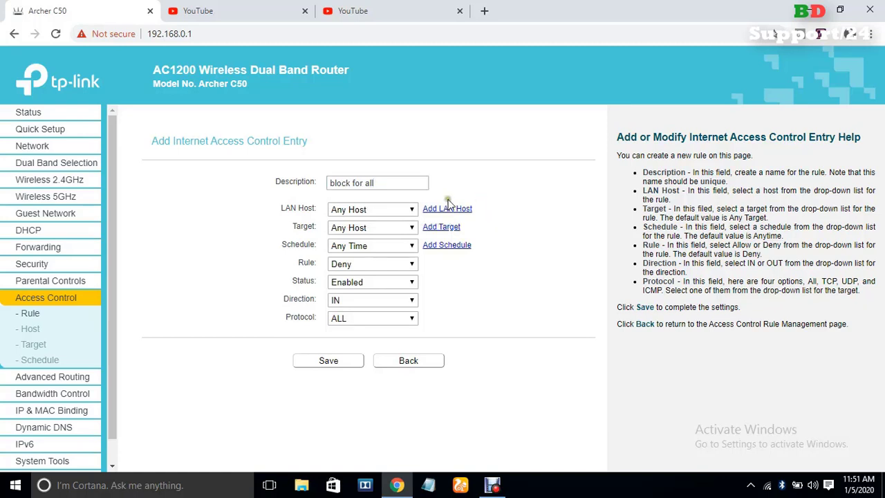
left_click(390, 208)
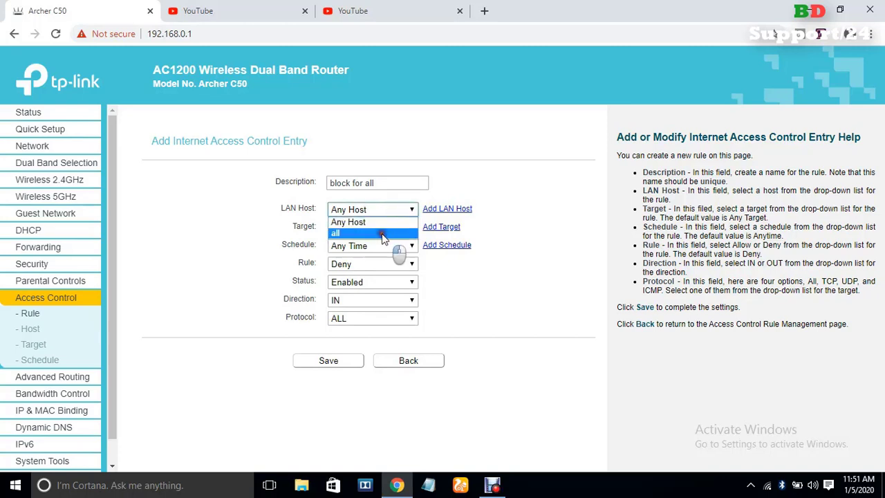
left_click(384, 235)
left_click(395, 228)
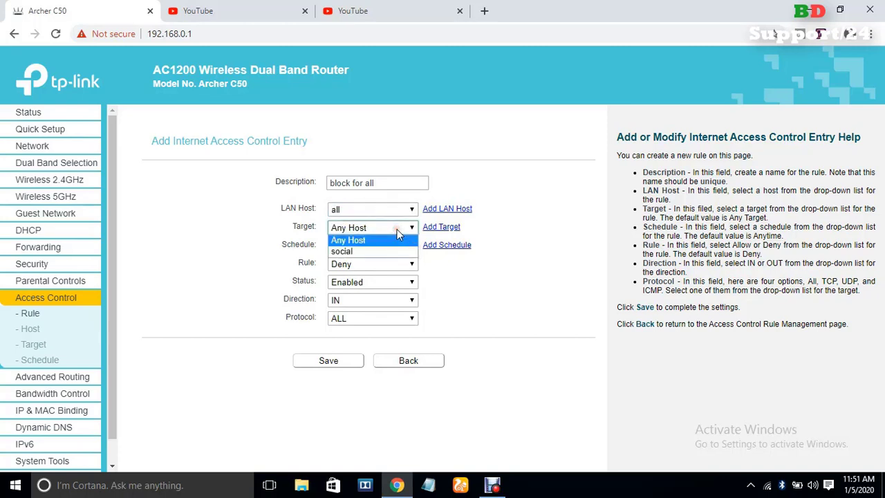
left_click(380, 251)
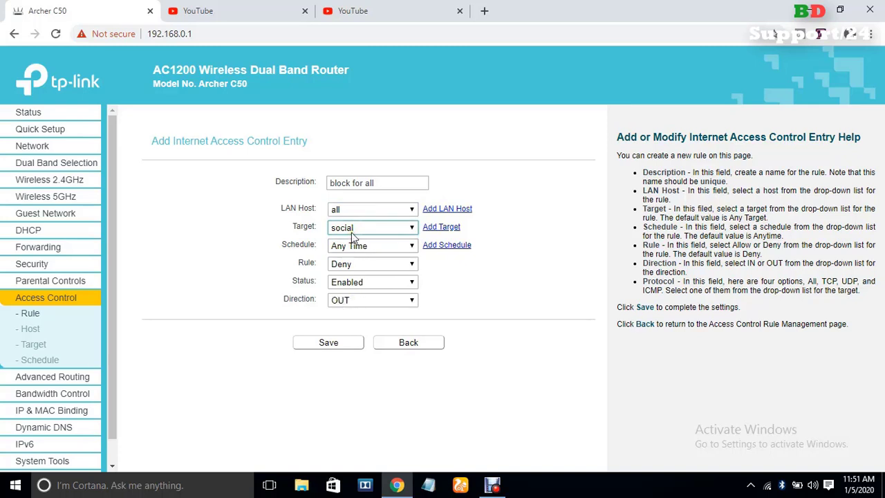
left_click(325, 345)
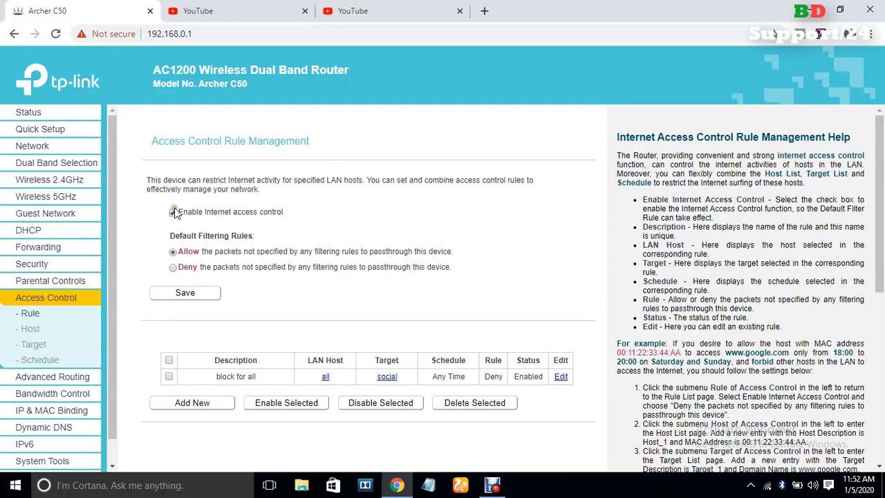
- Tick the 'block for all' rule and enable it
left_click(187, 294)
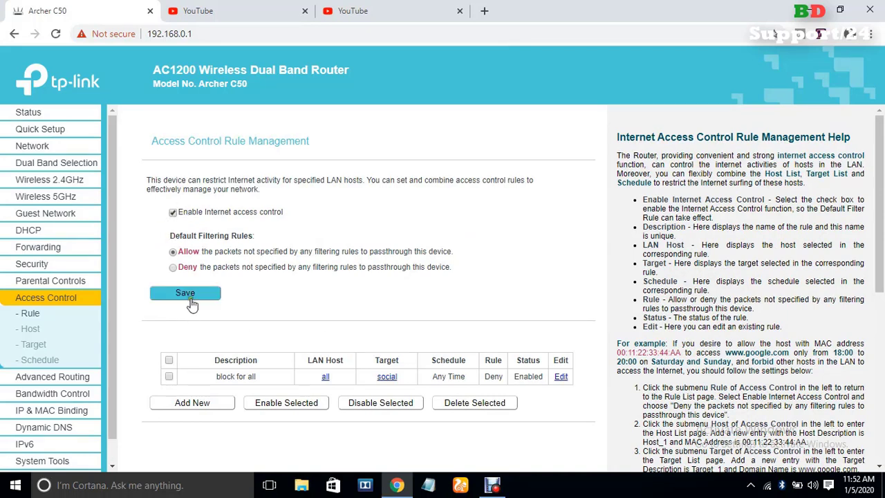
left_click(170, 378)
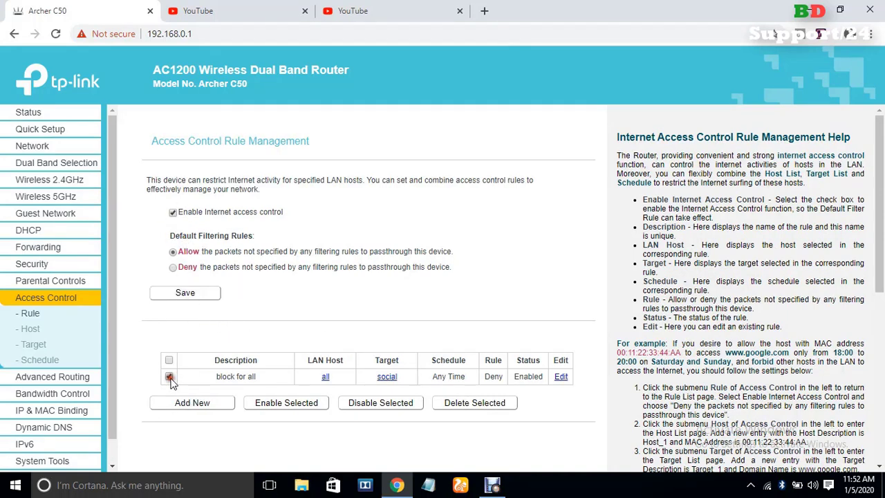
left_click(266, 408)
- Reload YouTube to test the block and close the duplicate YouTube tab
left_click(232, 11)
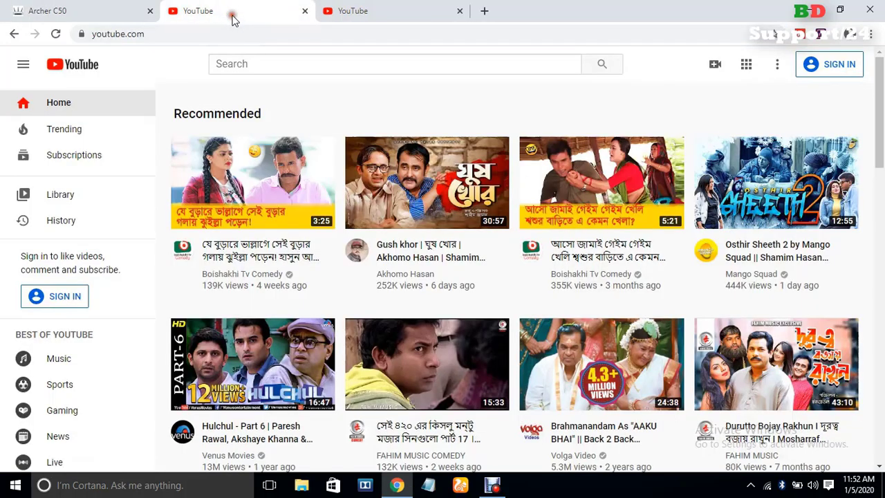
left_click(55, 34)
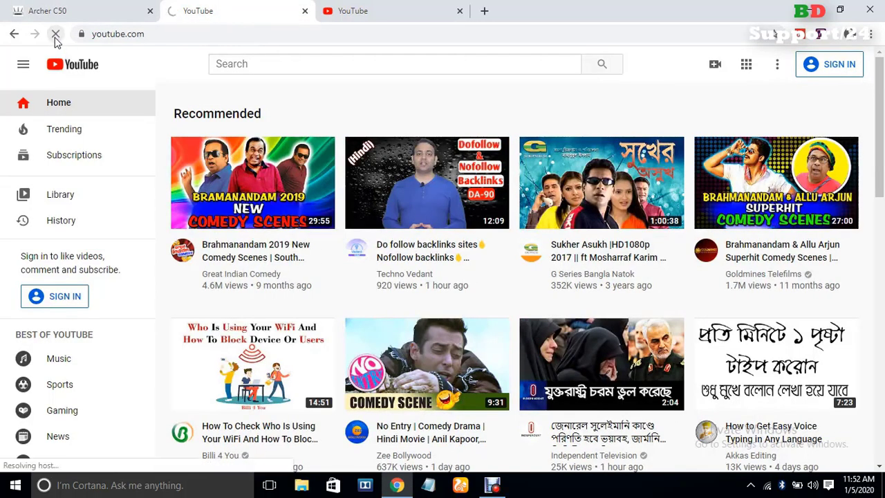
left_click(403, 12)
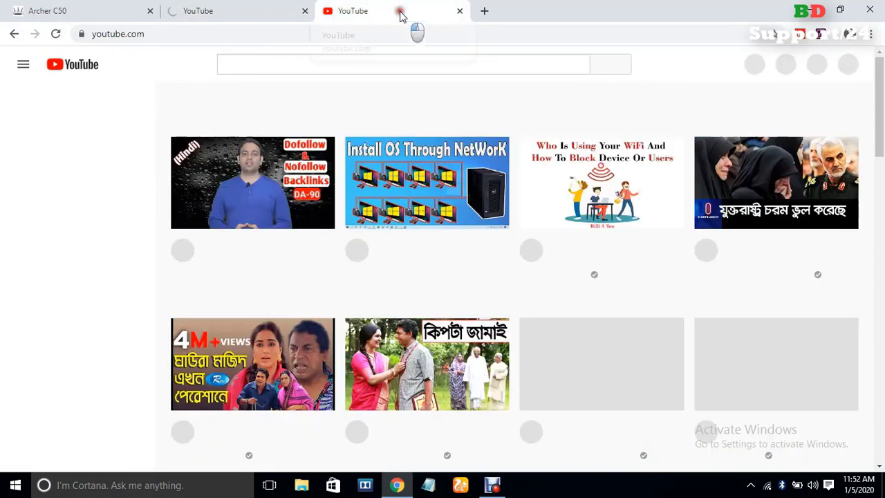
left_click(459, 13)
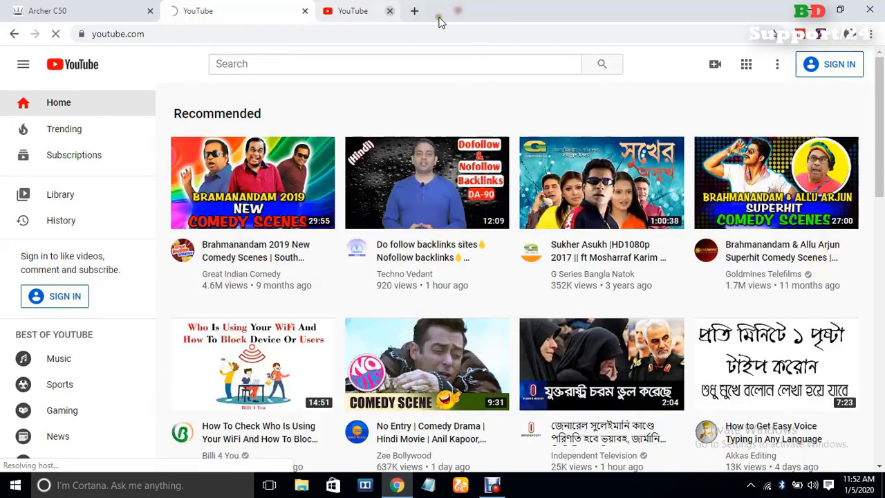
- Open facebook.com and a Google search for daraz in new tabs
left_click(331, 11)
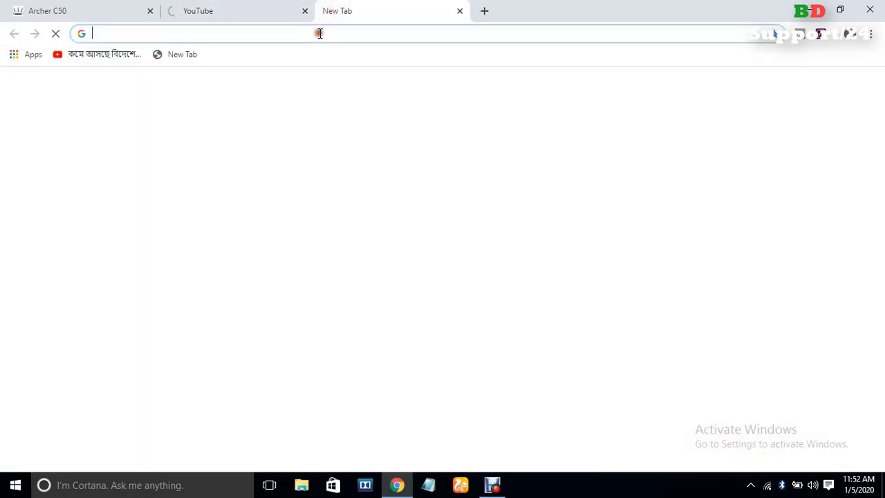
type("fa")
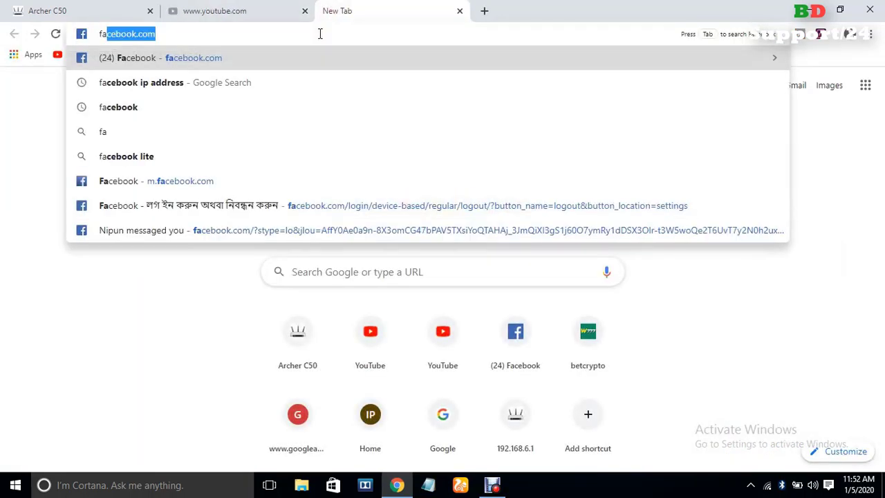
key("Return")
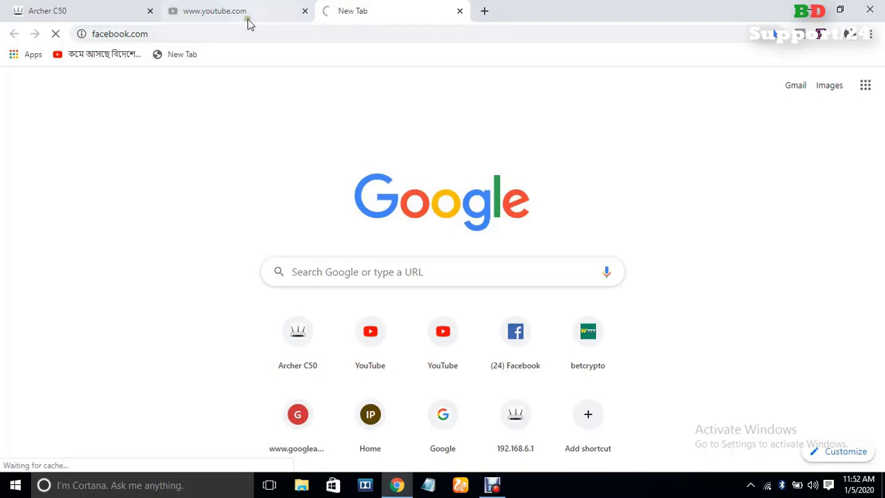
left_click(483, 11)
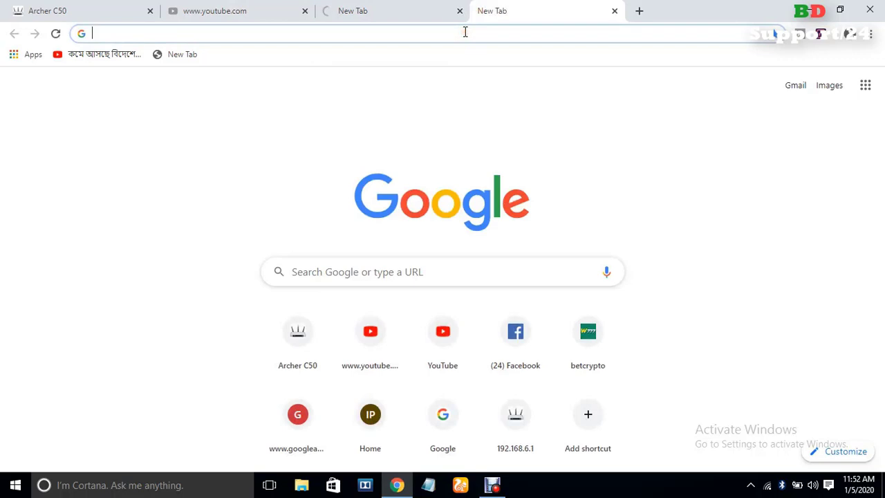
type("da")
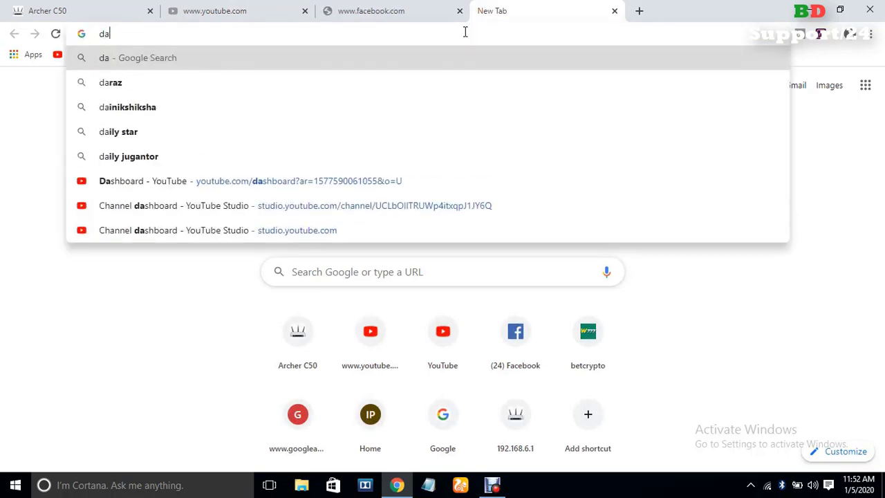
left_click(425, 92)
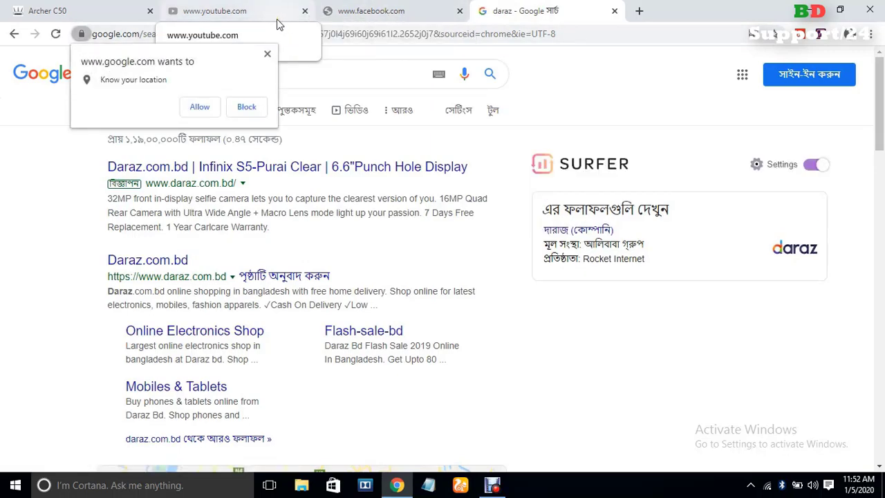
- Set the router's default filtering to Deny unmatched packets and save
left_click(94, 15)
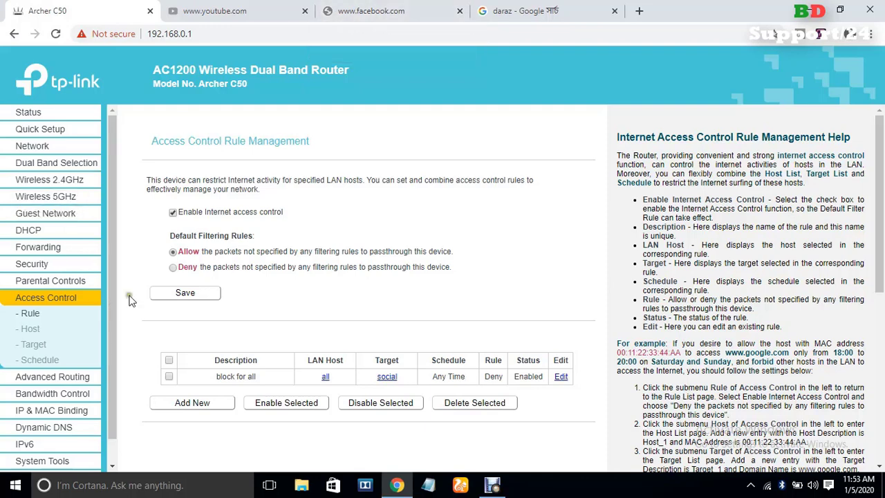
left_click(173, 267)
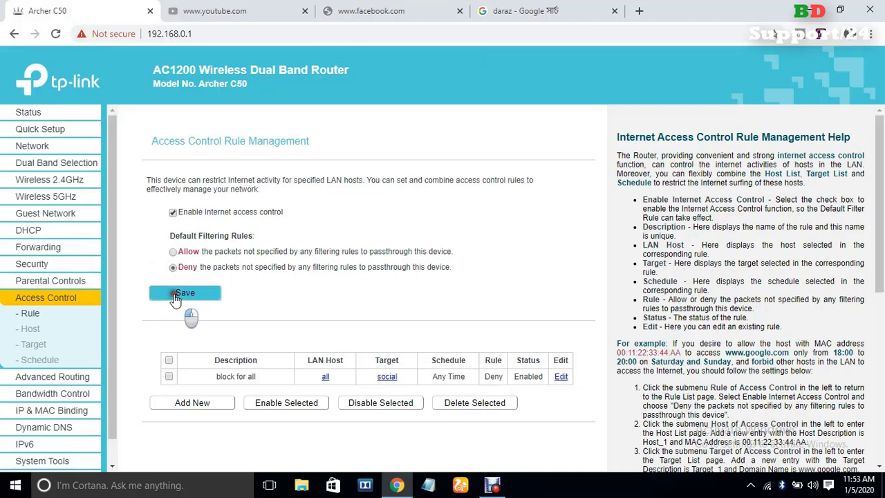
left_click(175, 294)
left_click(253, 11)
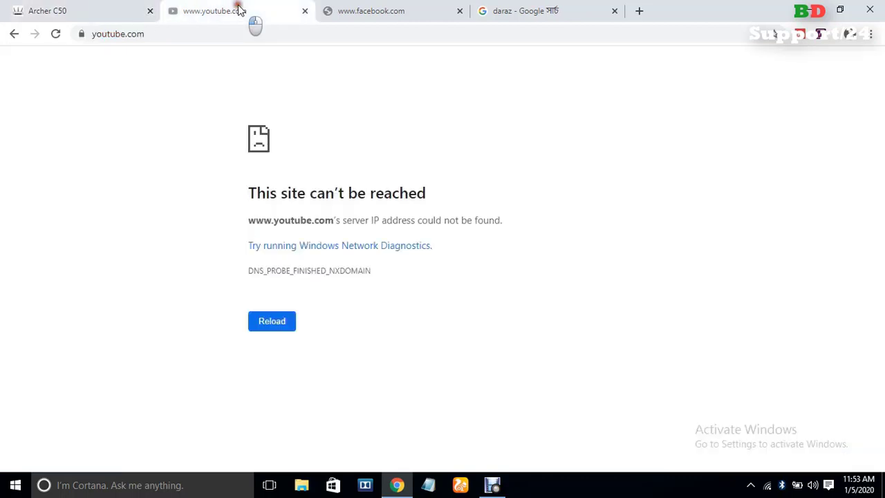
left_click(362, 11)
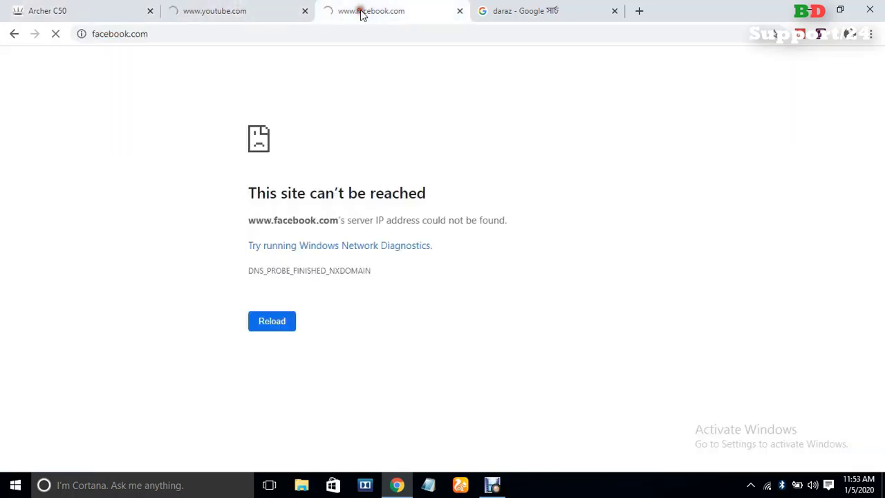
left_click(186, 17)
left_click(103, 16)
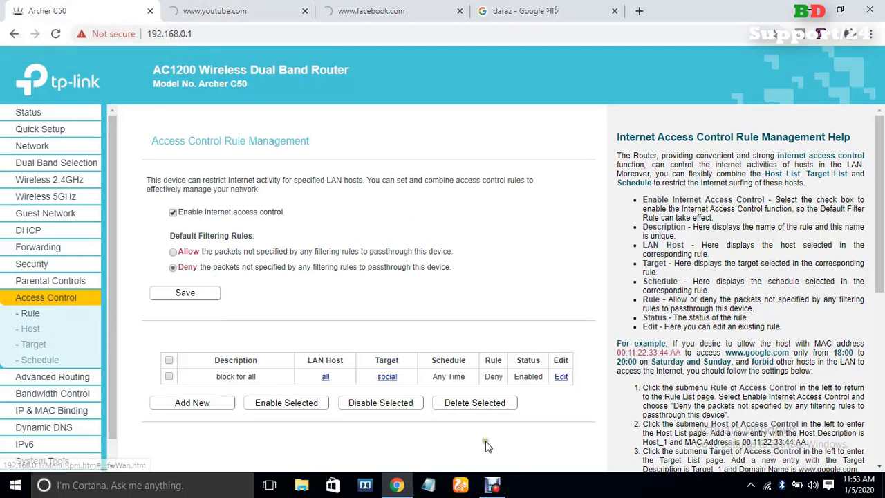
left_click(561, 378)
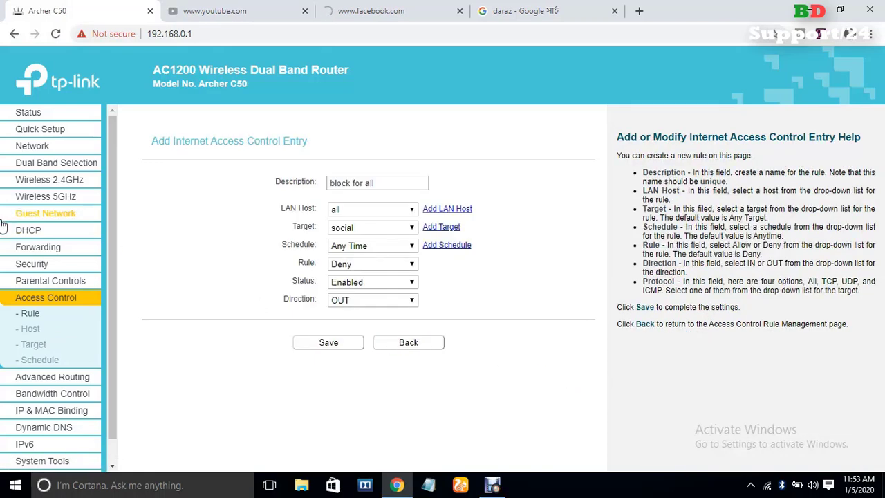
- Edit the 'block for all' rule, changing its action from Deny to Allow, and save
left_click(44, 304)
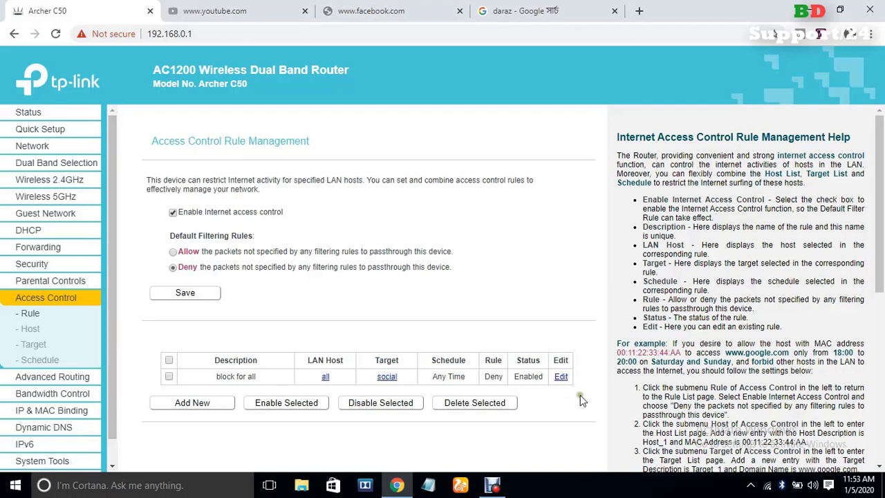
left_click(561, 376)
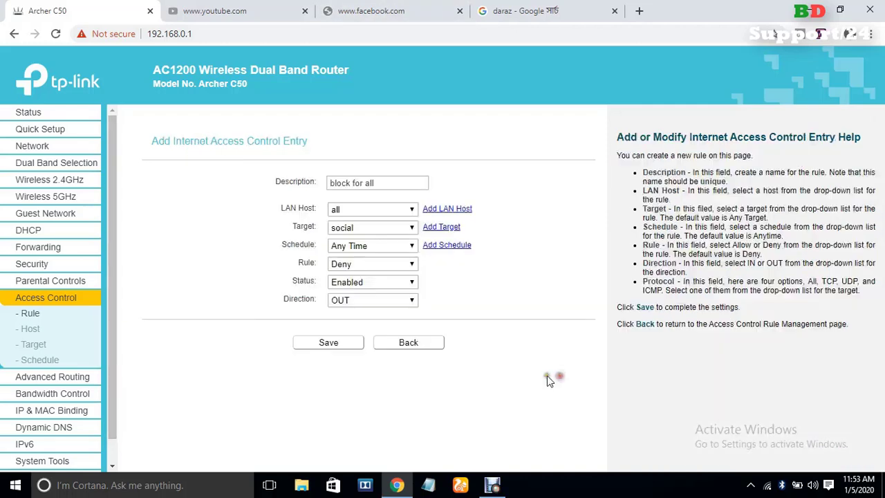
left_click(358, 265)
left_click(354, 286)
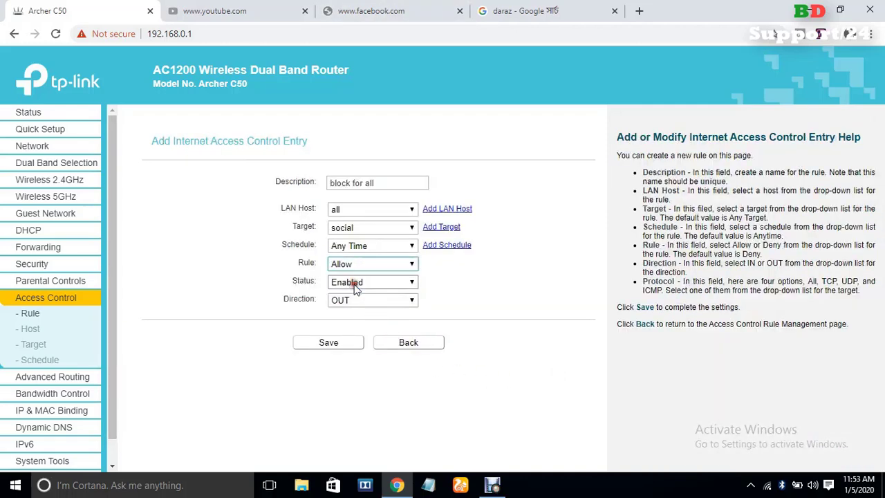
left_click(327, 341)
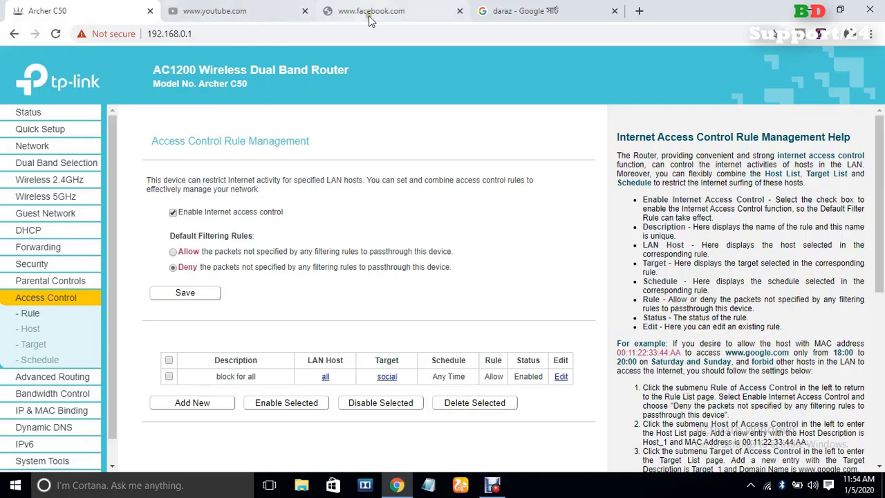
left_click(245, 11)
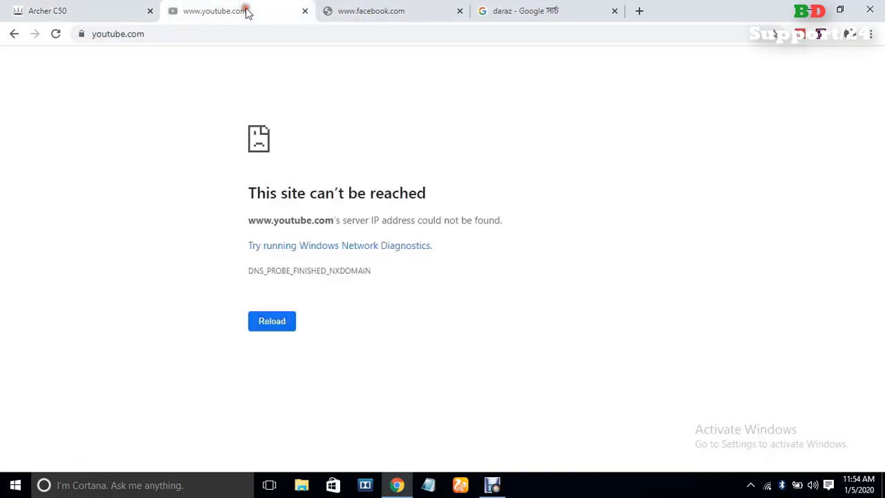
- Reload the YouTube, Facebook and Google search tabs to test access, dismissing the location prompt
left_click(55, 34)
left_click(380, 11)
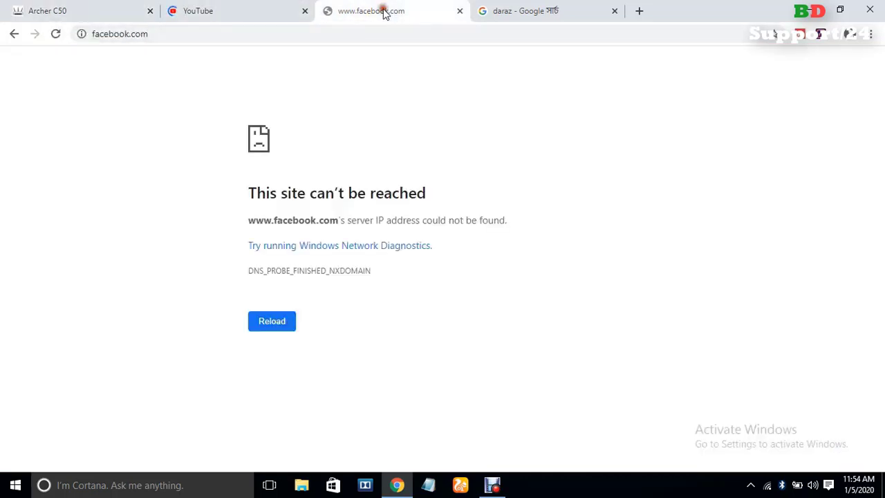
left_click(56, 33)
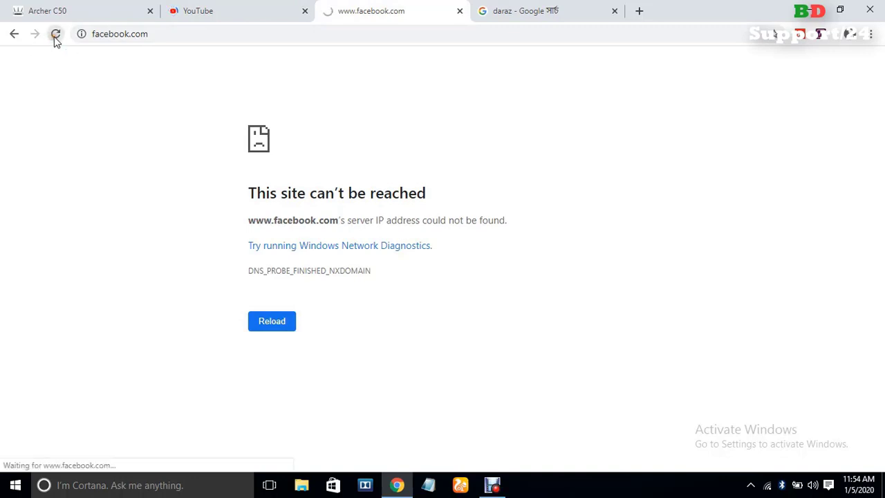
left_click(519, 11)
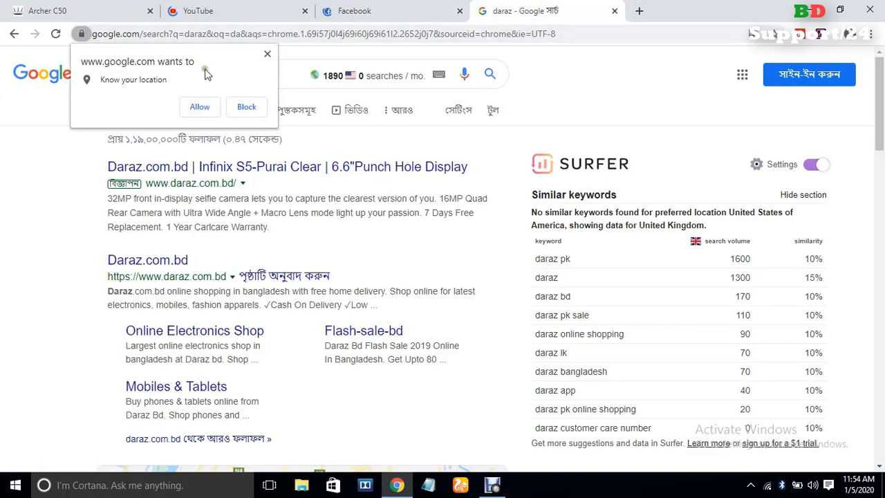
left_click(267, 53)
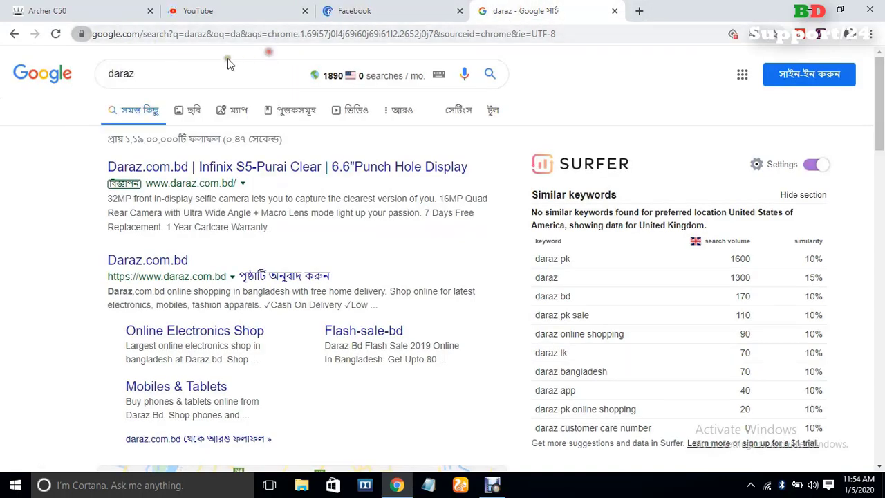
left_click(55, 34)
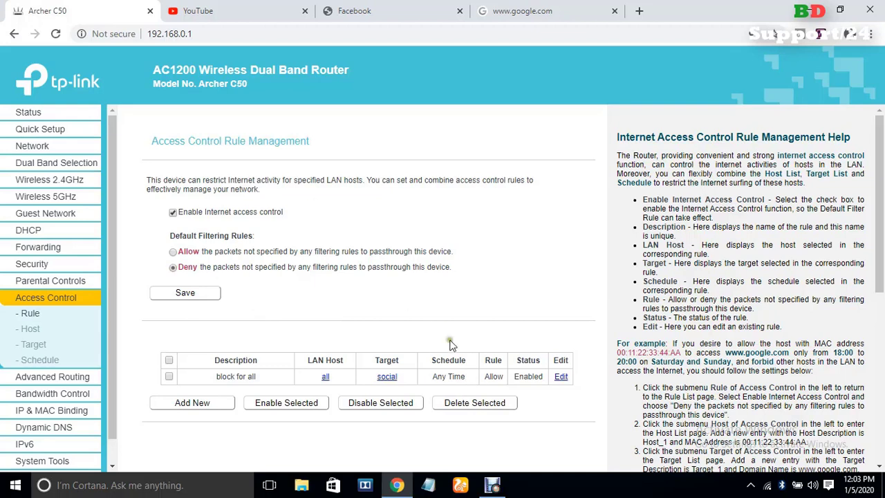
- Switch default filtering back to Allow, then start a new host entry in IP Address mode
left_click(173, 251)
left_click(194, 293)
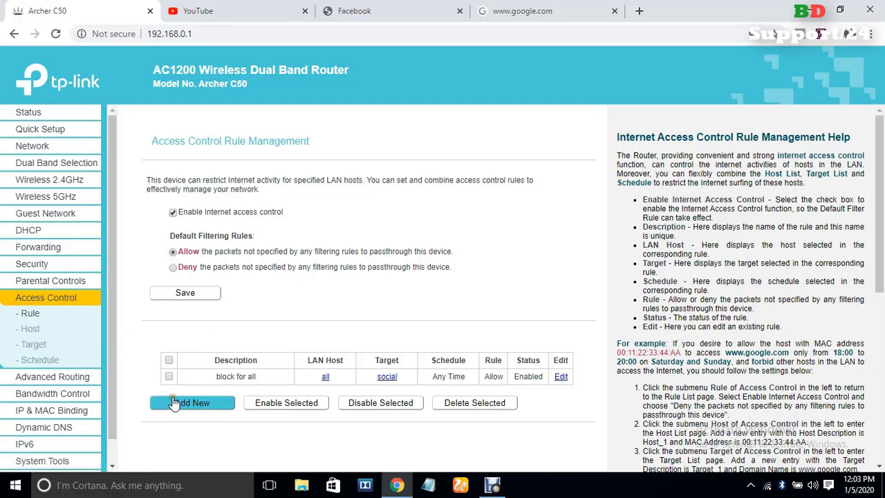
left_click(36, 330)
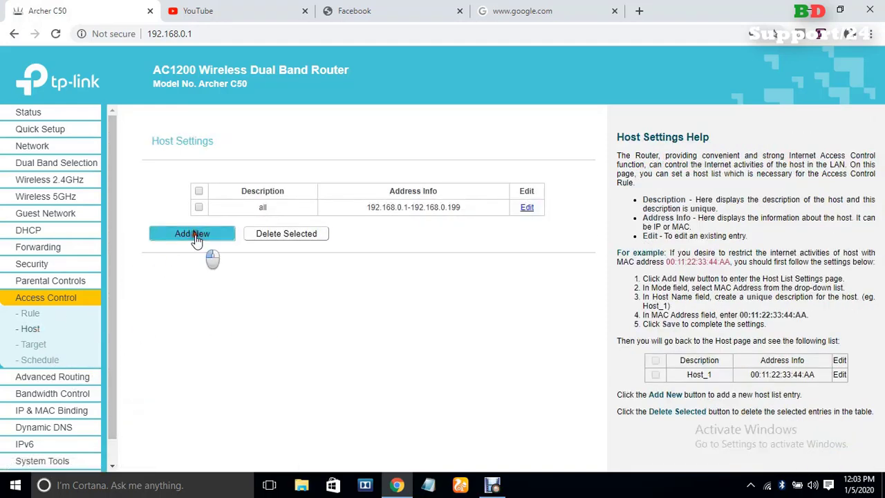
left_click(195, 235)
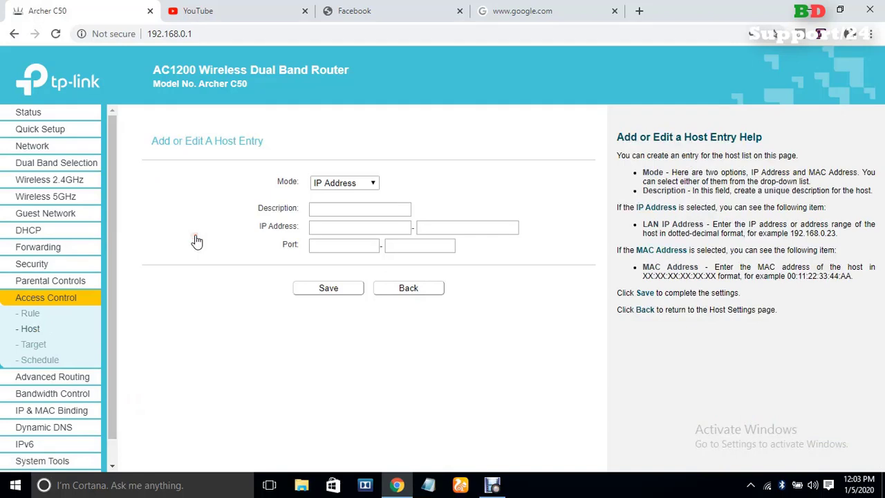
left_click(366, 184)
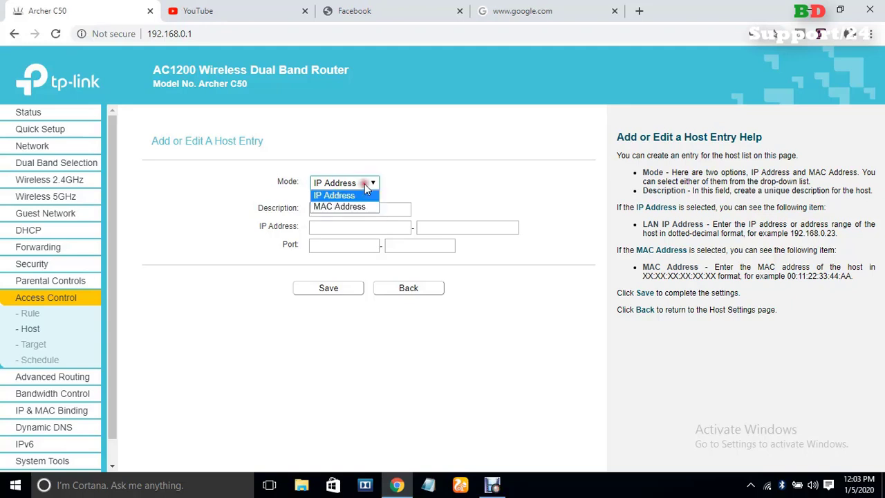
left_click(378, 194)
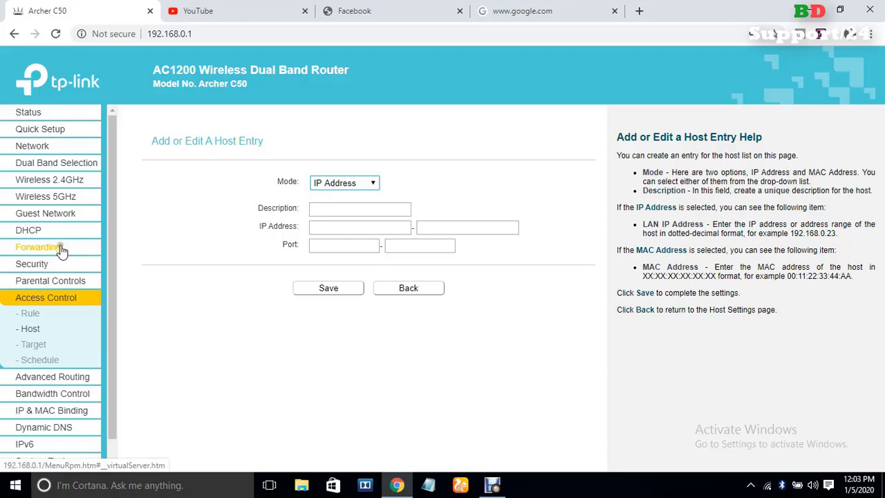
- Open the DHCP Clients List and select realme-2-Pro's MAC address and assigned IP 192.168.0.128
left_click(31, 232)
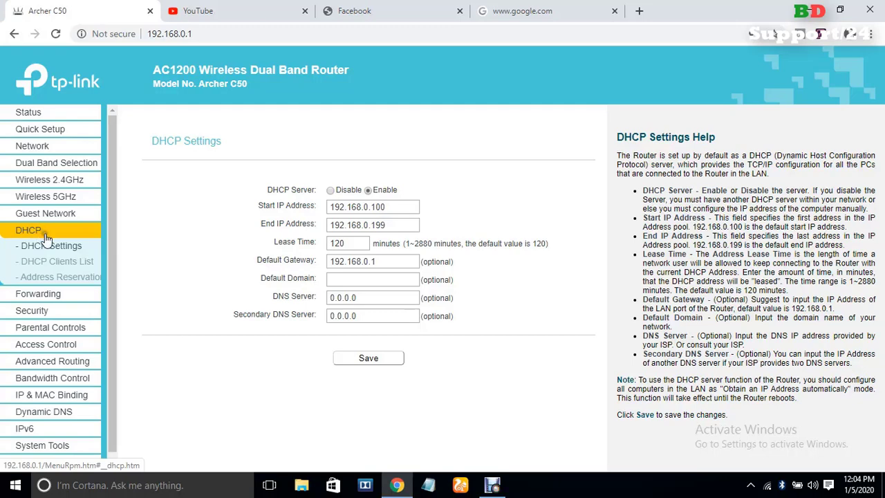
left_click(50, 262)
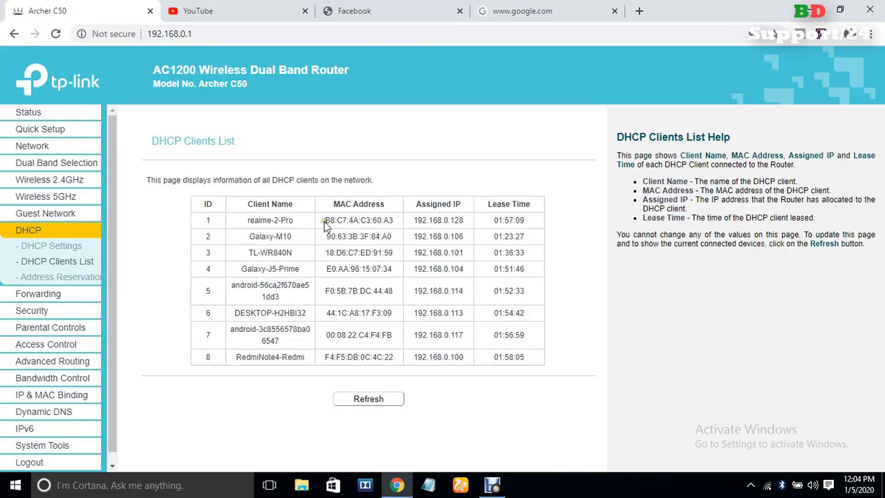
left_click_drag(324, 222, 409, 238)
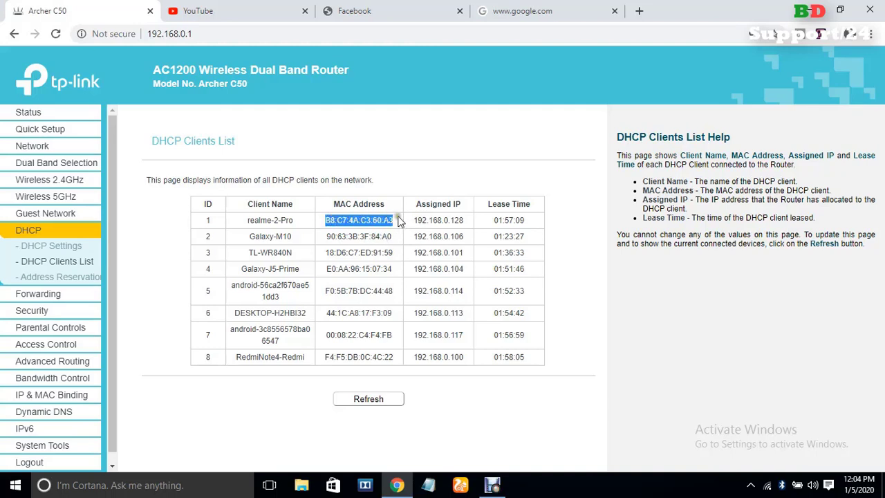
left_click_drag(416, 220, 464, 219)
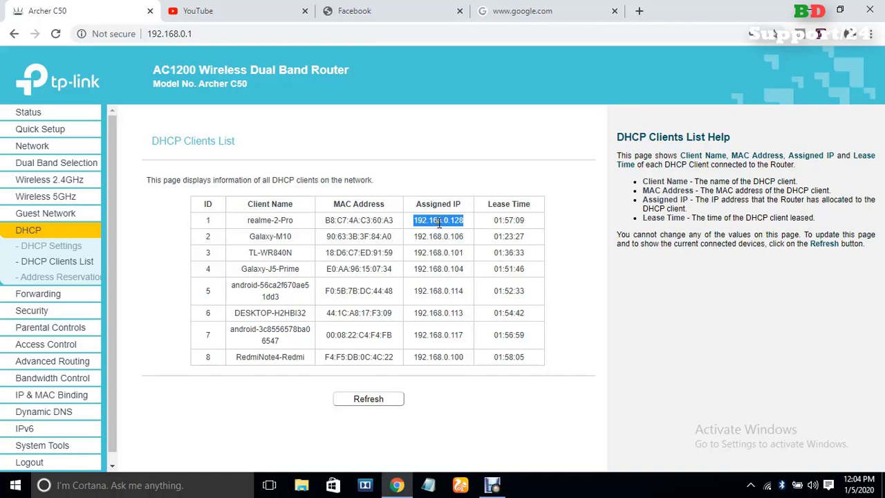
- Add a host entry 'enam' with IP address 192.168.0.128 and save it
left_click(43, 344)
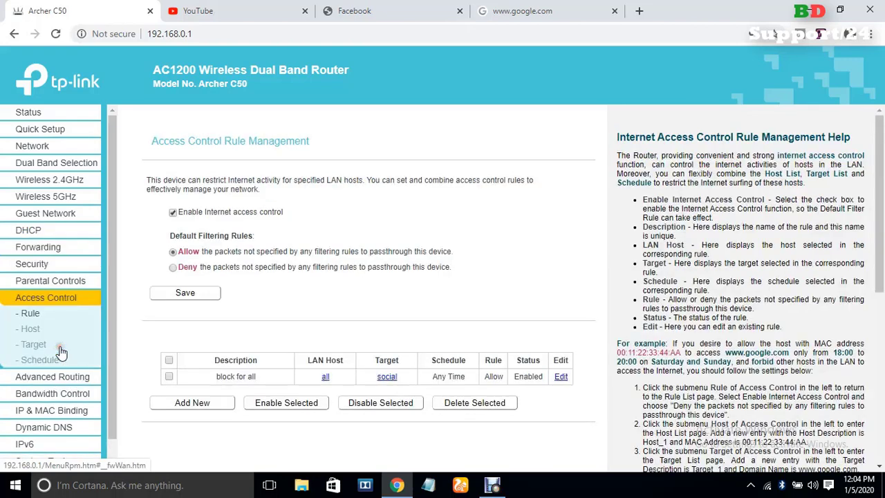
left_click(30, 329)
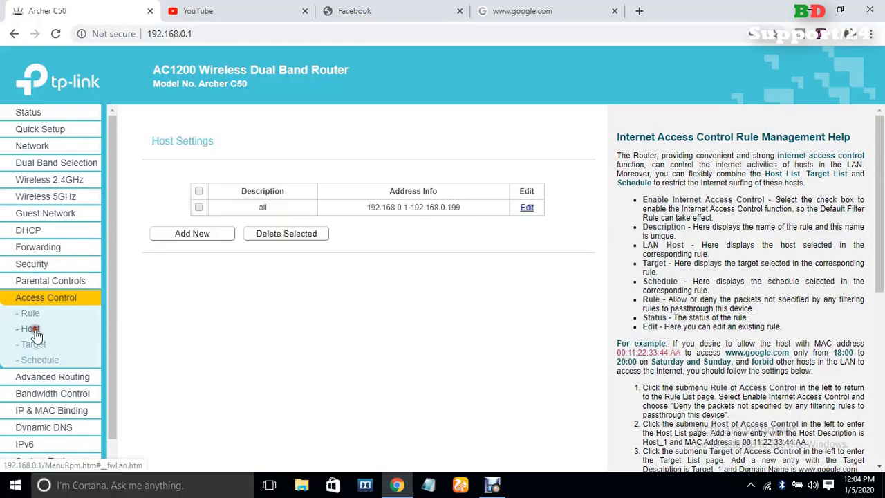
left_click(214, 235)
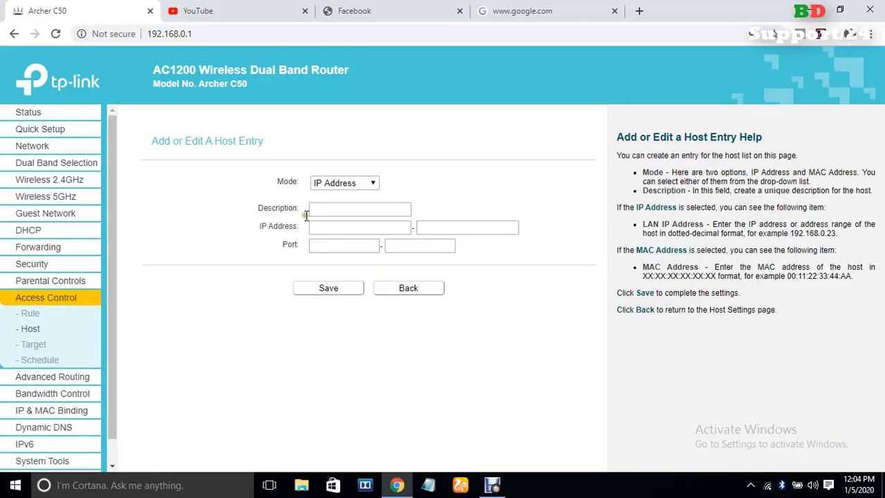
left_click(342, 208)
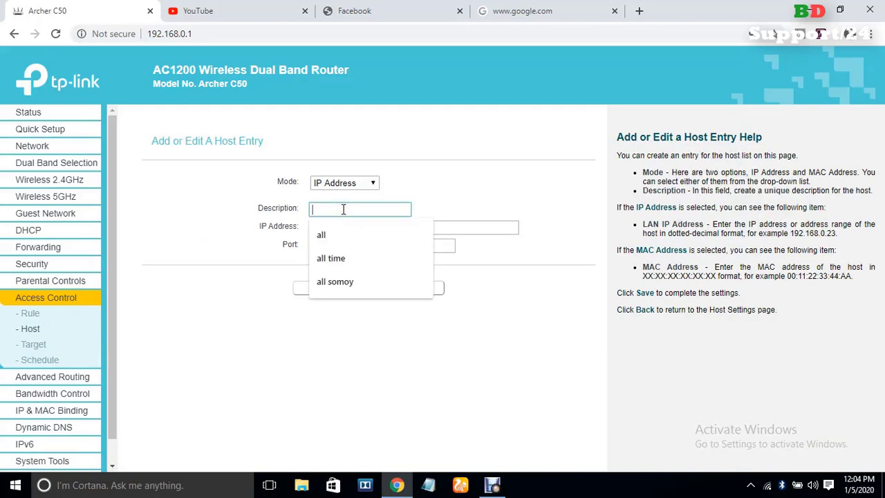
type("anam")
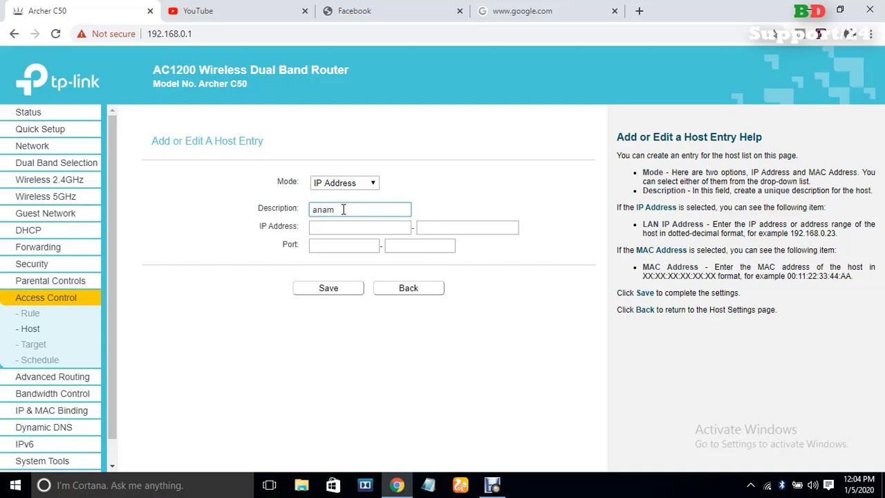
key("BackSpace")
key("BackSpace")
key("BackSpace")
key("BackSpace")
type("e")
left_click(339, 227)
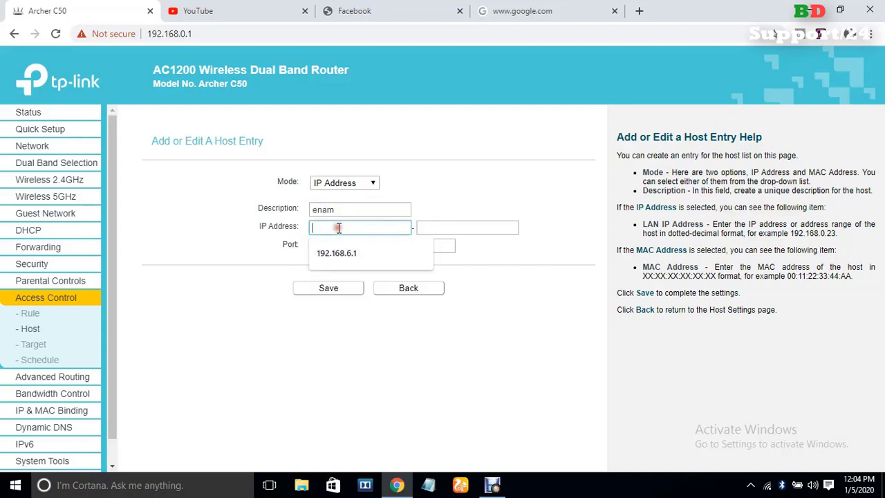
type("192.168.0.128")
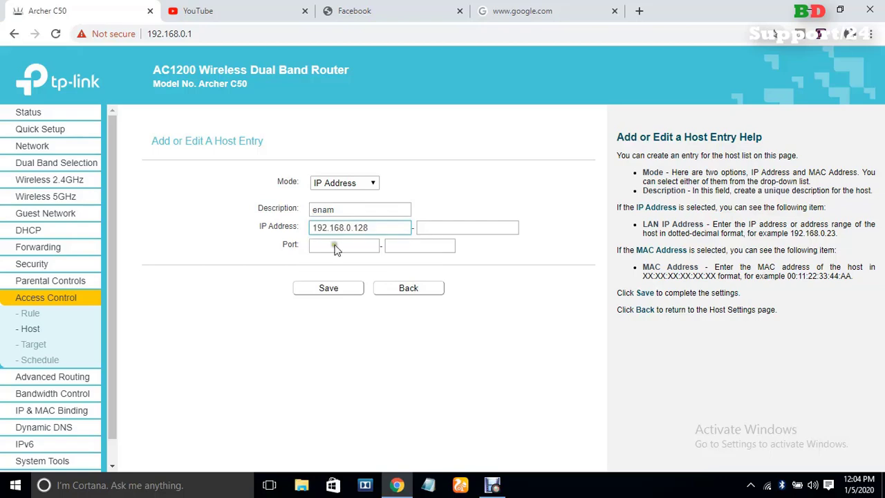
left_click(331, 289)
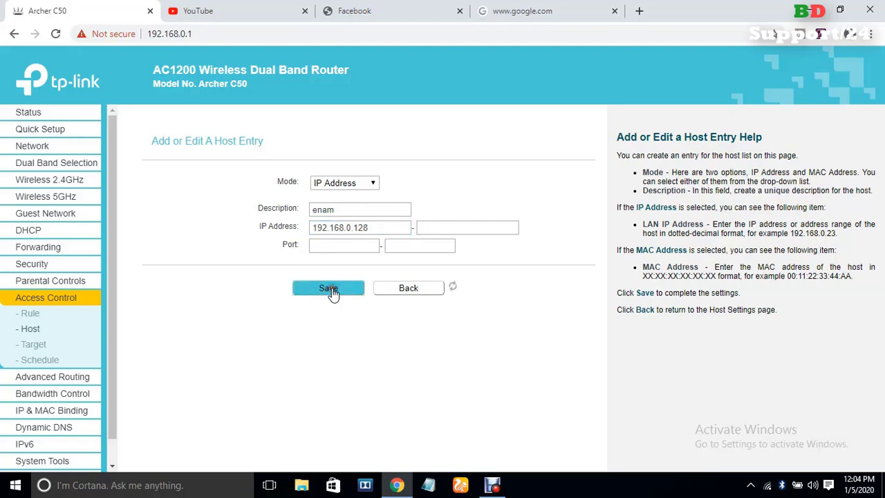
left_click(39, 344)
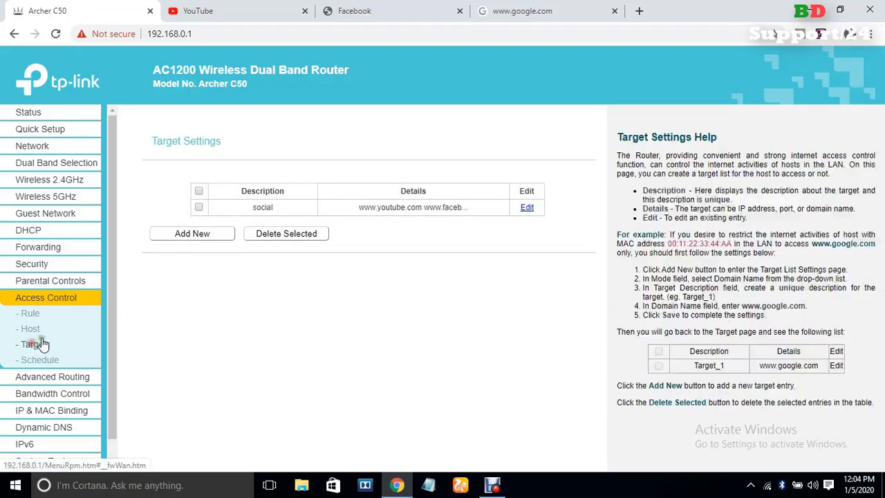
left_click(197, 239)
left_click(342, 216)
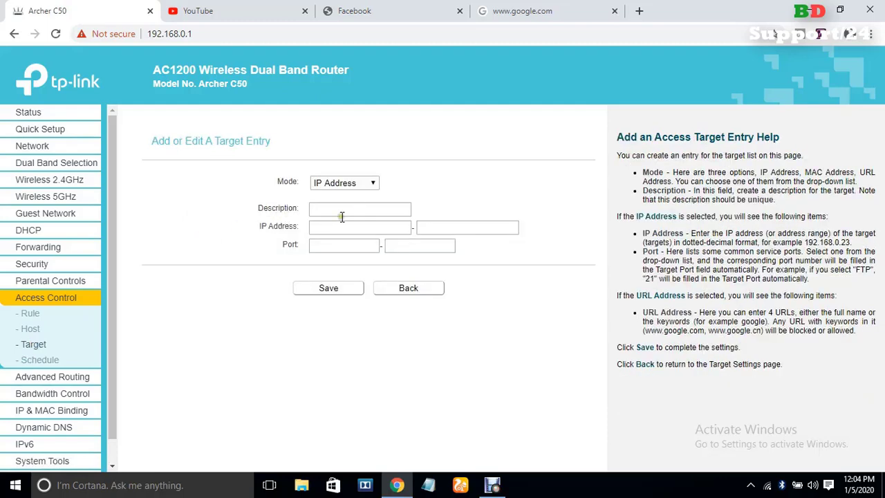
left_click(373, 183)
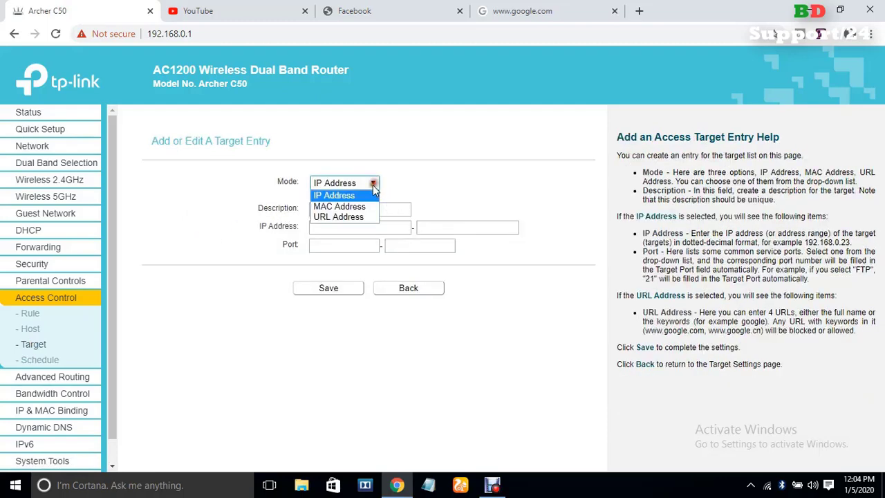
left_click(339, 217)
left_click(322, 209)
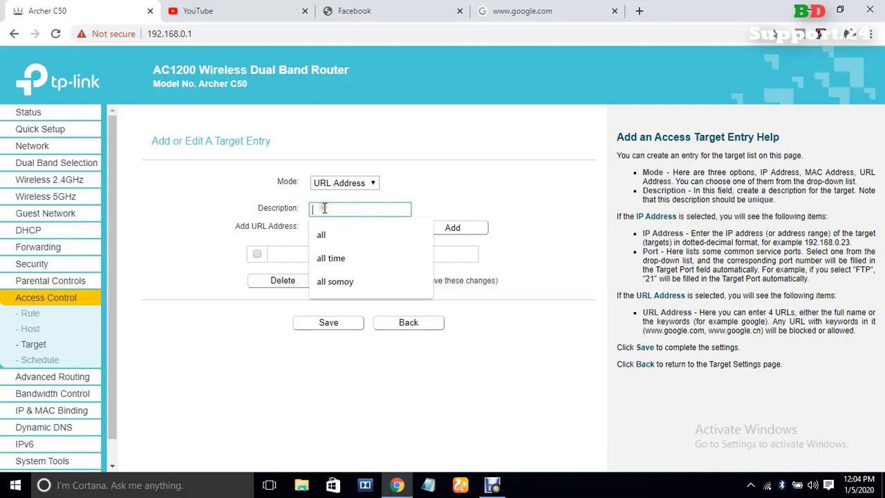
type("be")
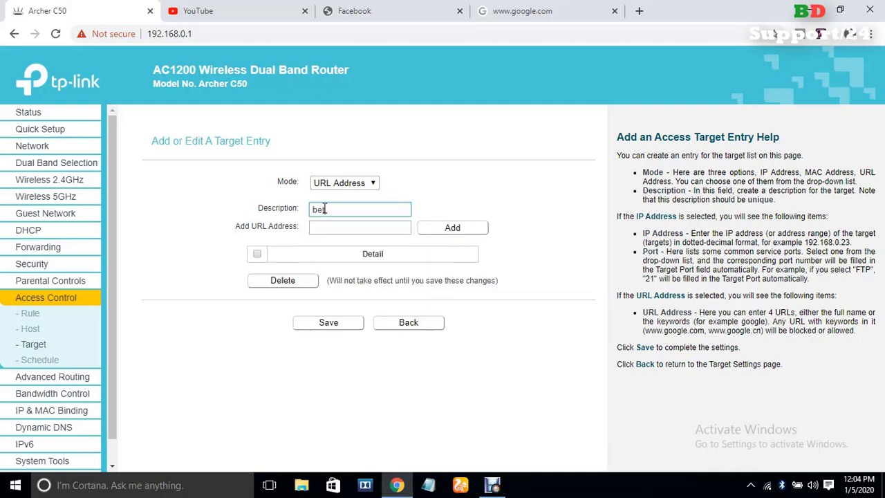
type("t")
left_click(327, 227)
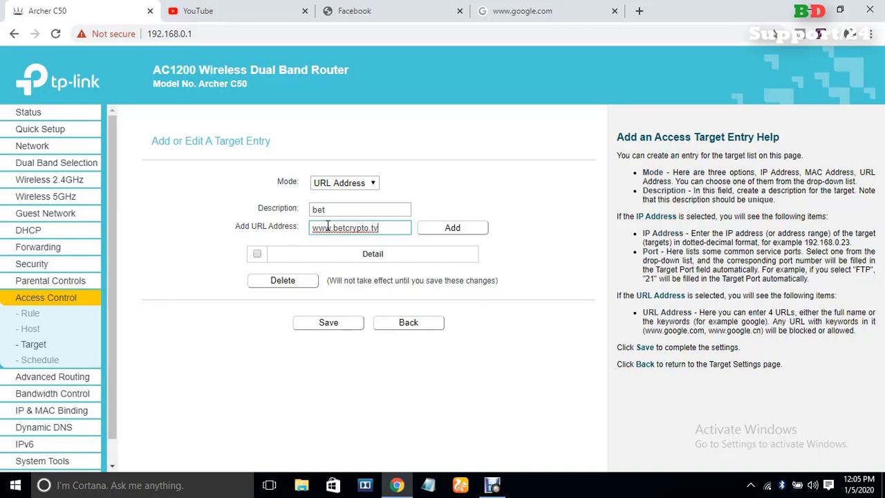
left_click(437, 231)
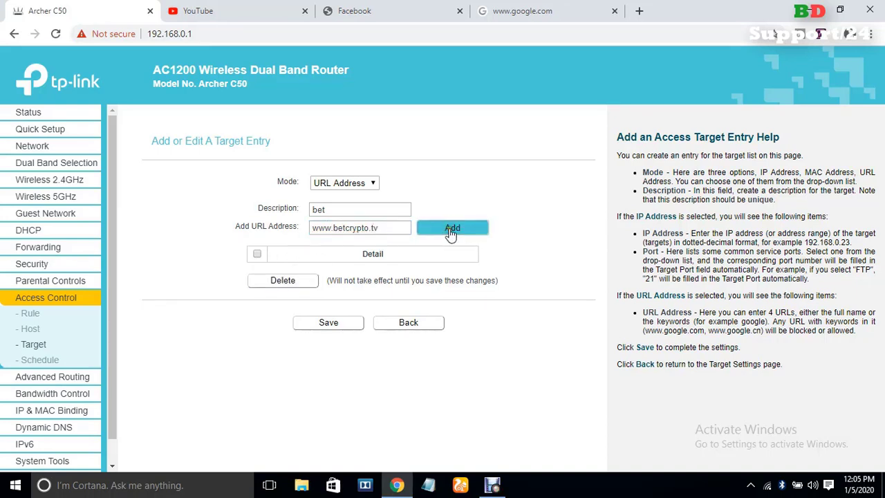
left_click(257, 254)
left_click(326, 339)
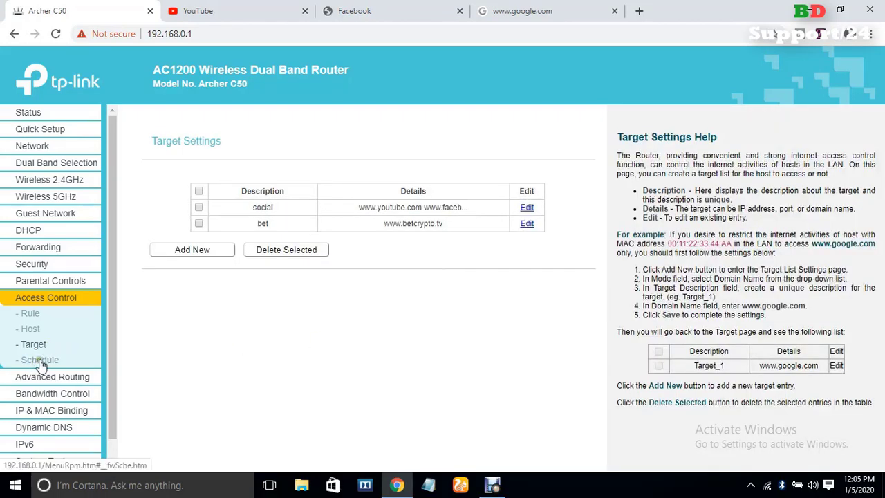
- Add rule 'block for enam' denying host enam access to target bet at Any Time
left_click(29, 313)
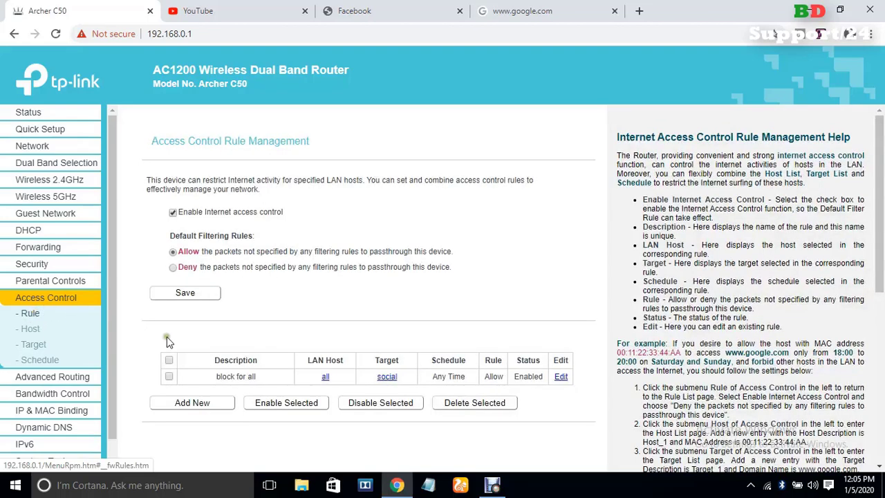
left_click(185, 405)
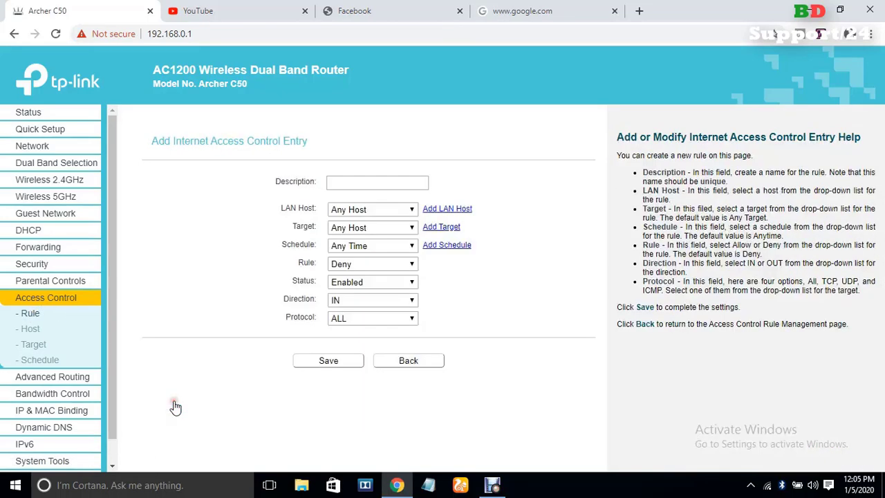
left_click(343, 185)
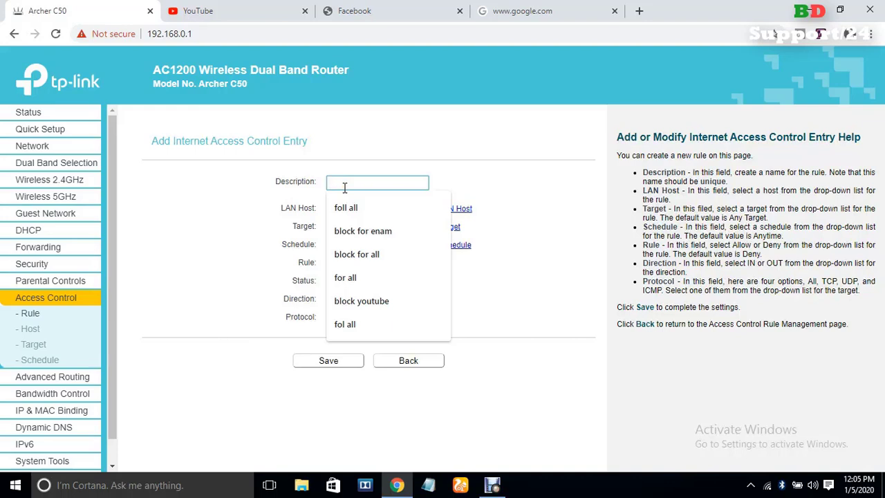
type("b")
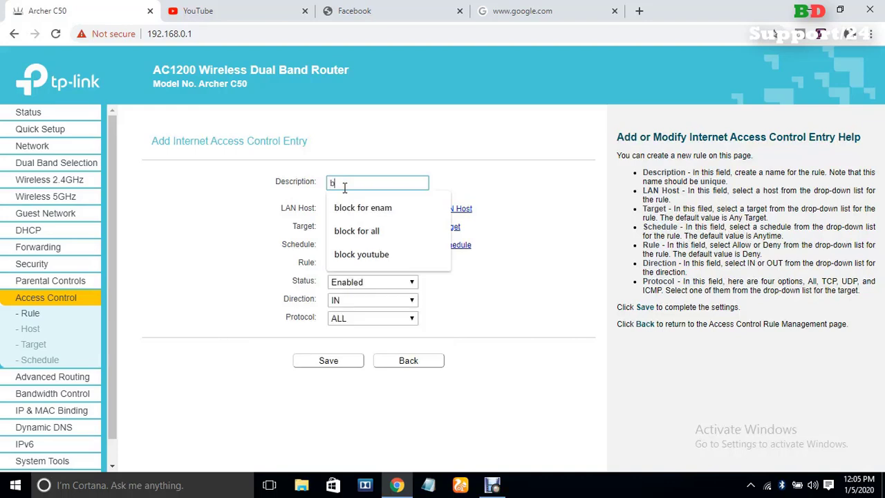
type("lock for e")
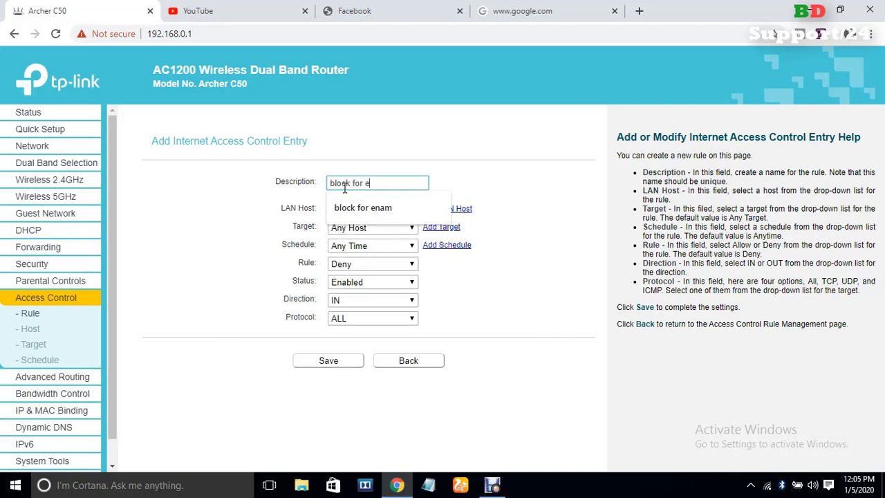
type("nam")
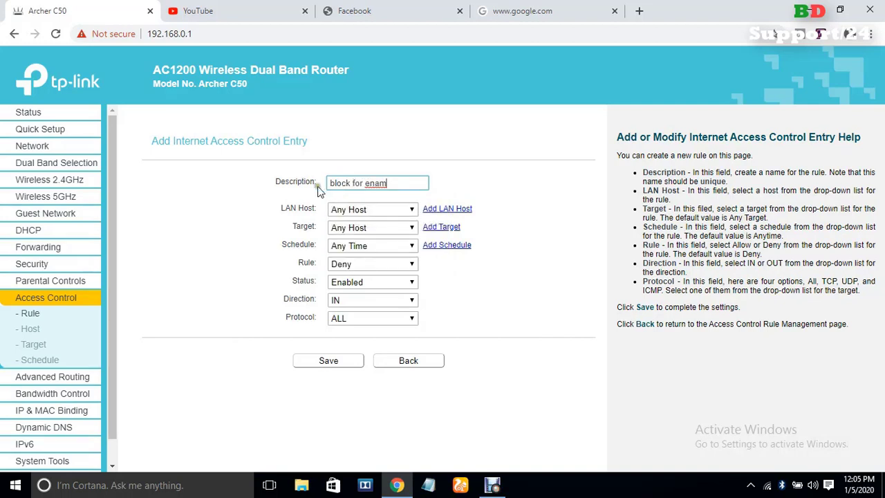
left_click(381, 208)
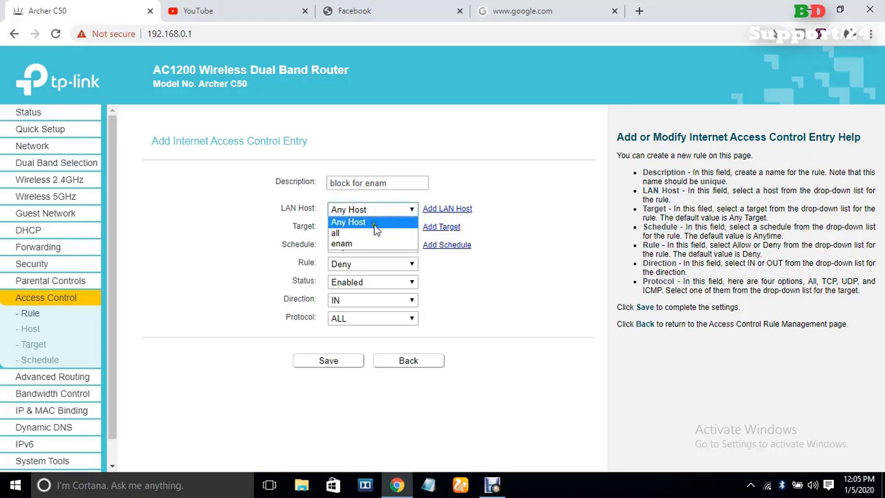
left_click(364, 240)
left_click(399, 228)
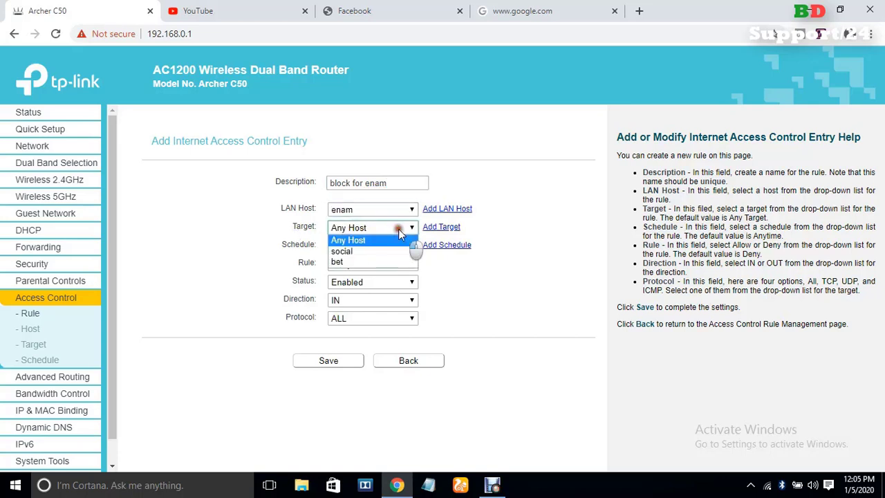
left_click(350, 261)
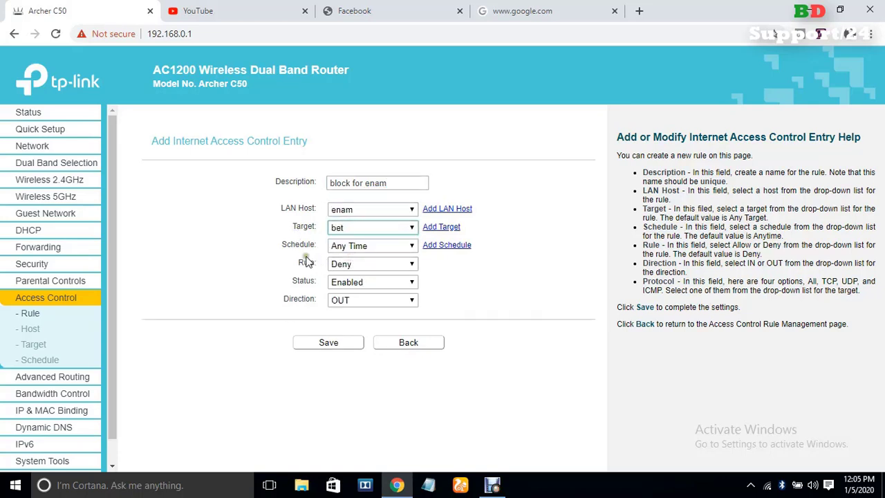
left_click(398, 248)
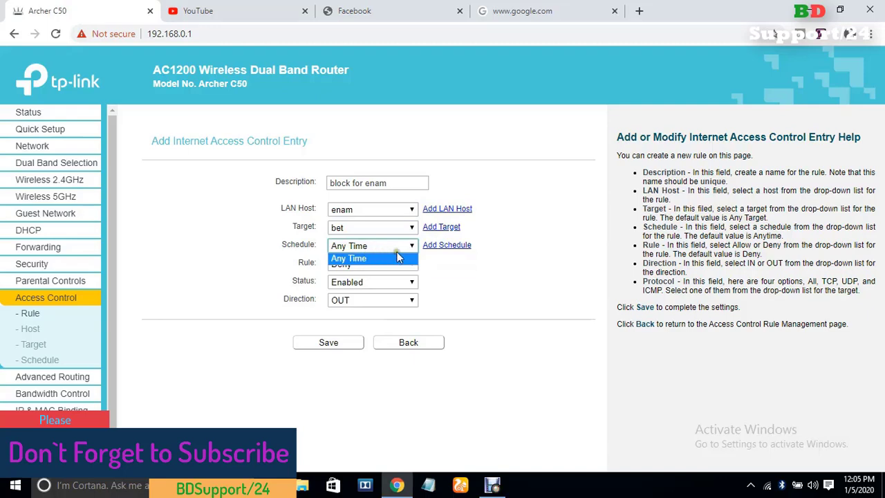
left_click(450, 273)
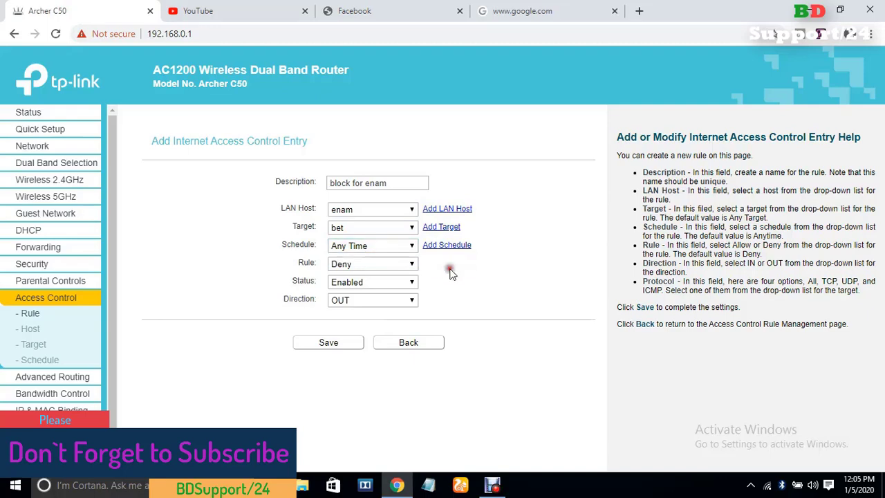
left_click(324, 342)
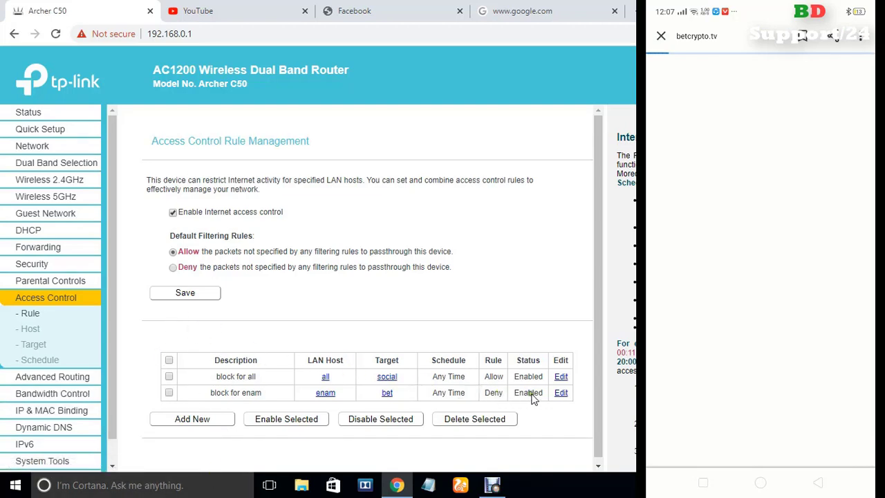
- Change the 'block for enam' rule's action from Deny to Allow
left_click(560, 393)
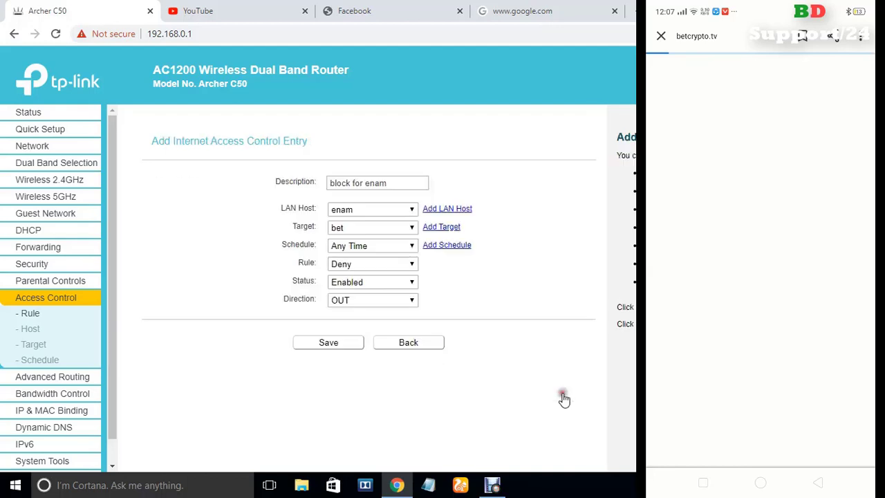
left_click(365, 262)
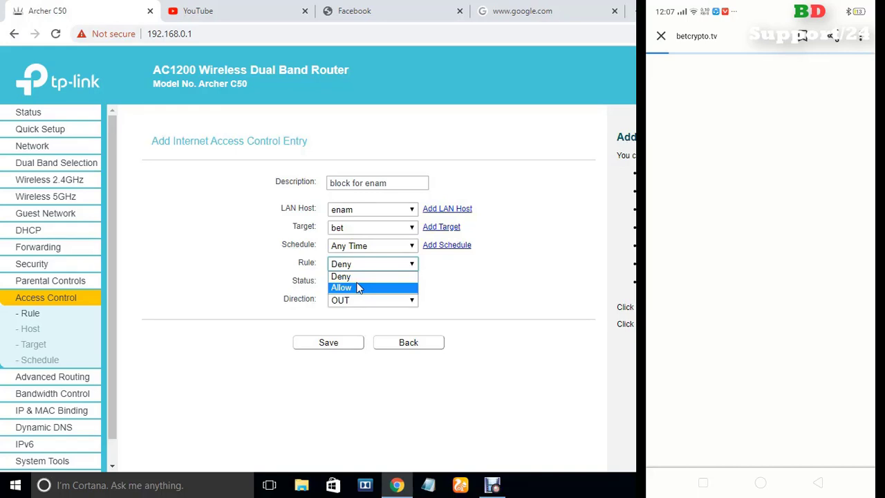
left_click(358, 288)
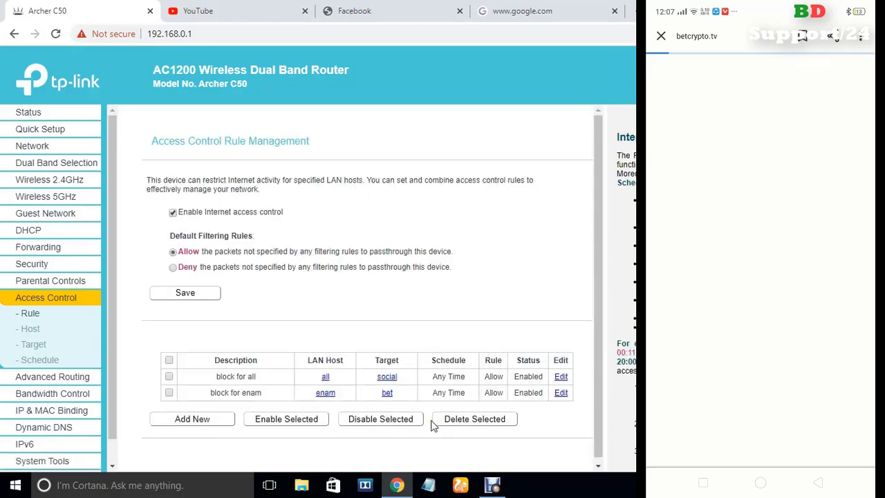
- Reopen the 'block for enam' rule, set its Rule back to Deny, then go to Schedule Settings
left_click(560, 393)
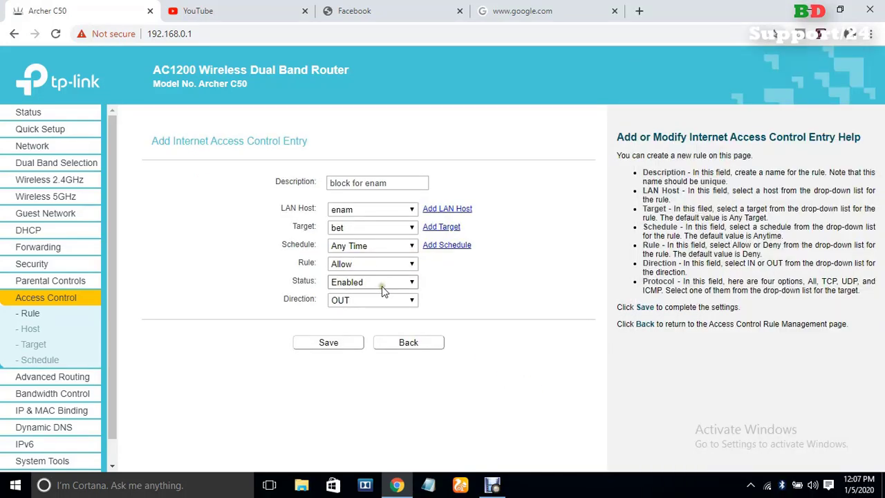
left_click(398, 263)
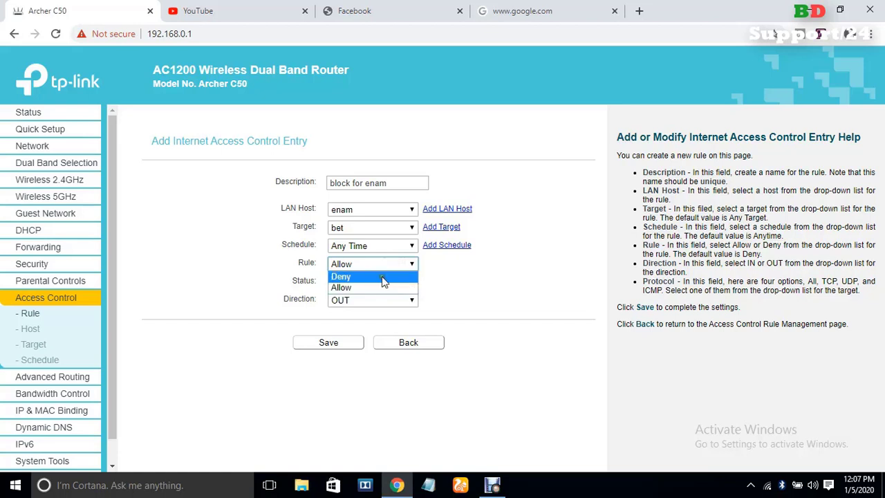
left_click(383, 277)
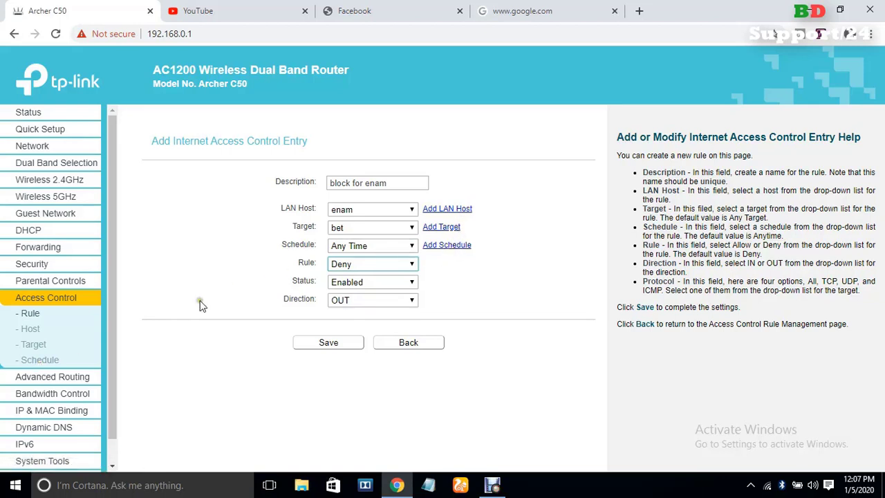
left_click(47, 365)
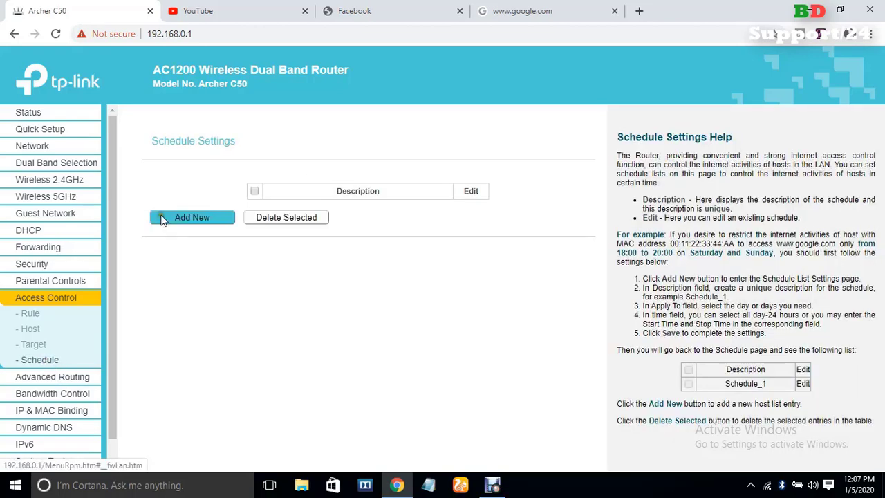
- Start a new schedule named 'time for enam' applying to Each Day, dismissing the save error
left_click(183, 218)
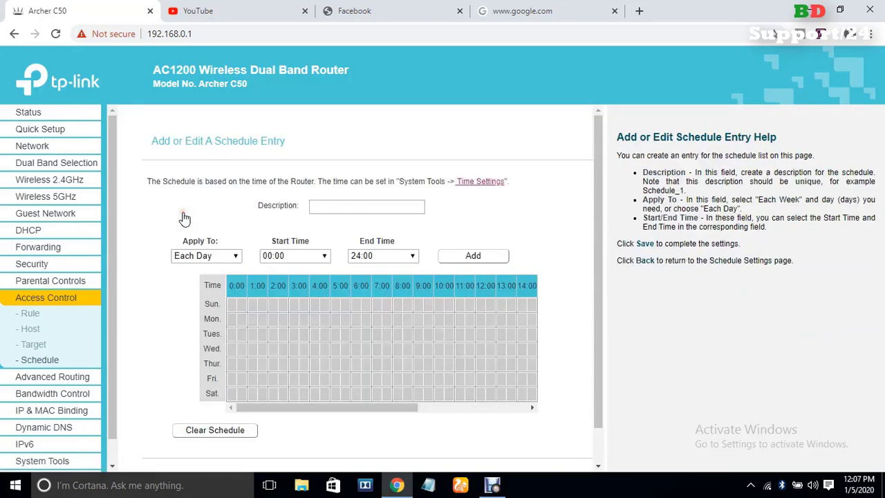
left_click(364, 208)
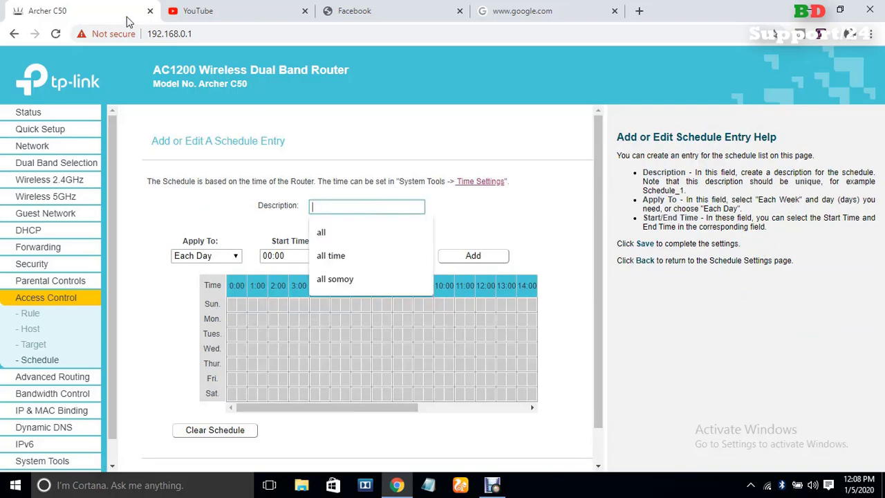
type("time")
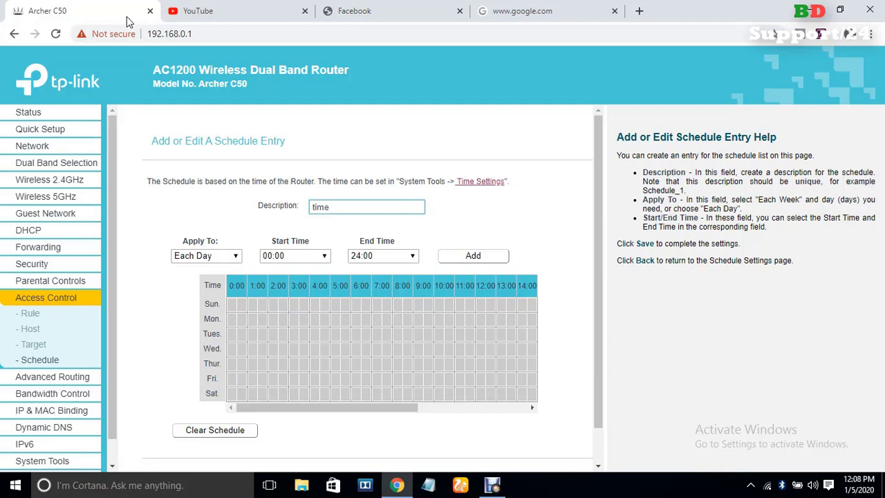
type(" for enam")
left_click(226, 261)
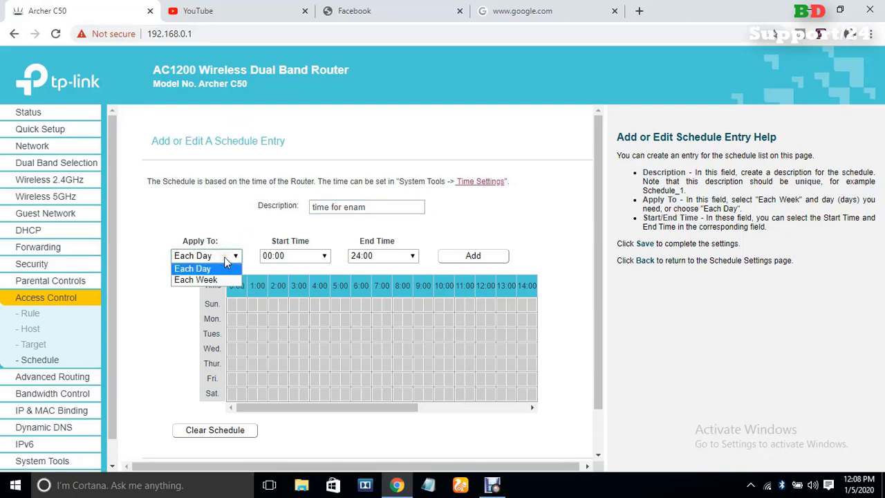
left_click(224, 256)
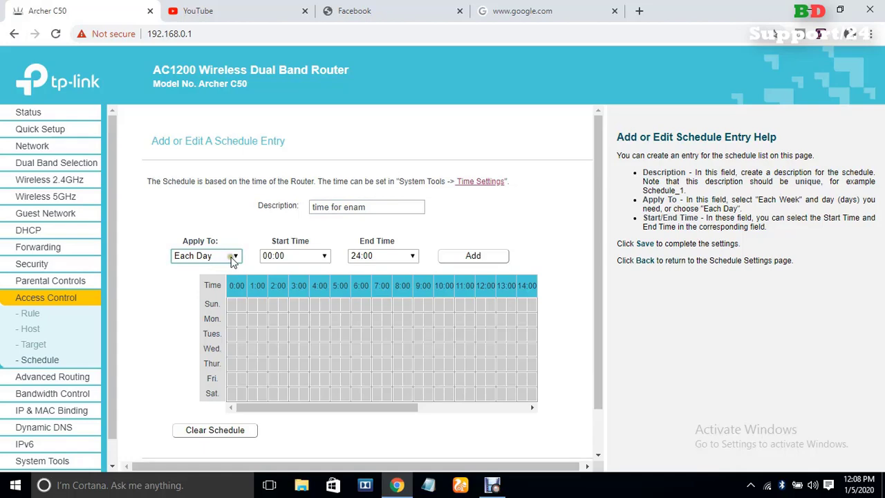
scroll(298, 331, "down", 2)
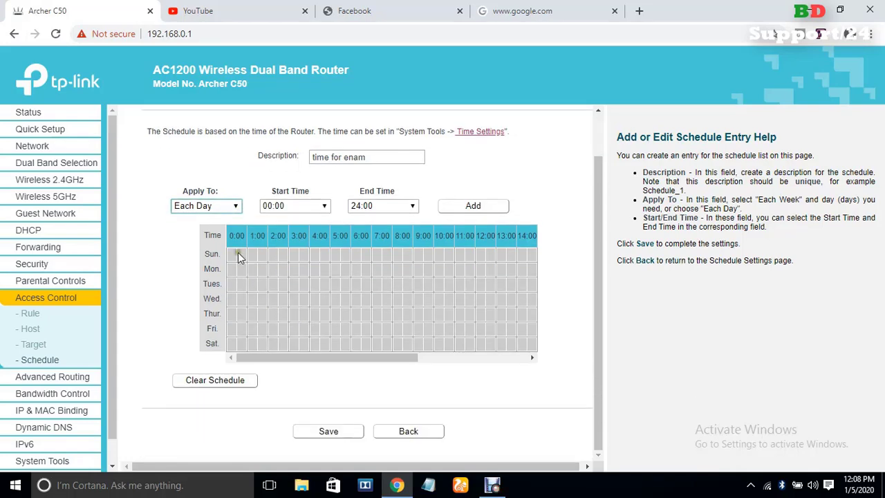
left_click(335, 431)
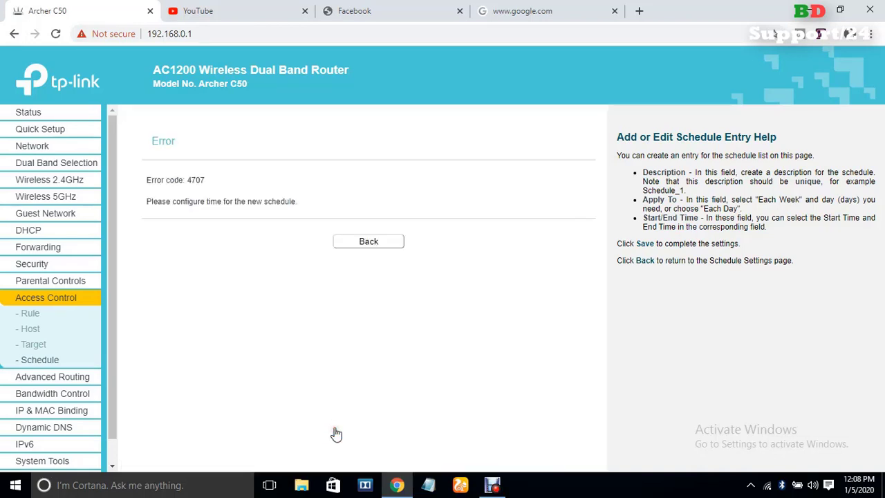
left_click(362, 245)
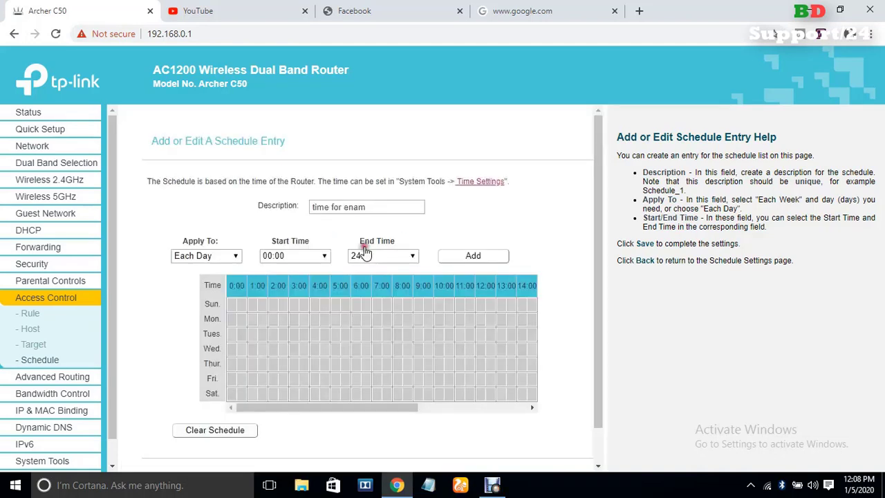
- Fill the week grid 00:00–24:00, deselect the Sun 1:00 and Wed 0:00 slots, and save
left_click(461, 257)
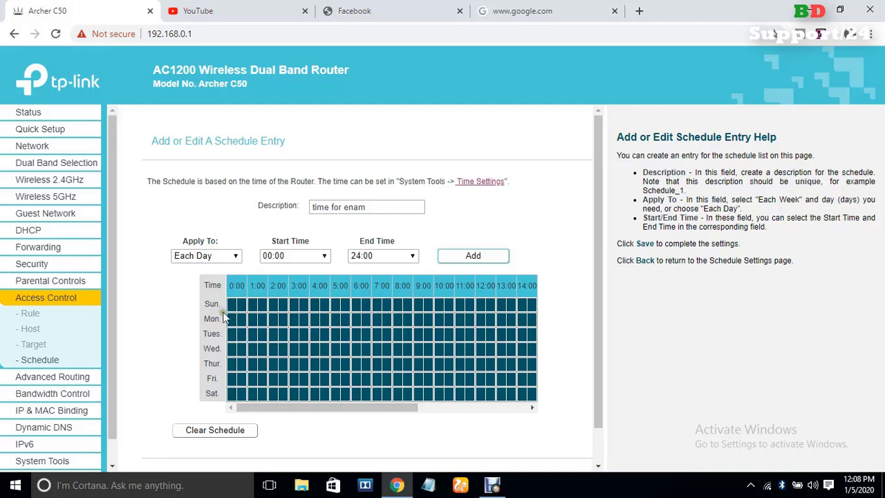
left_click(252, 304)
left_click(237, 348)
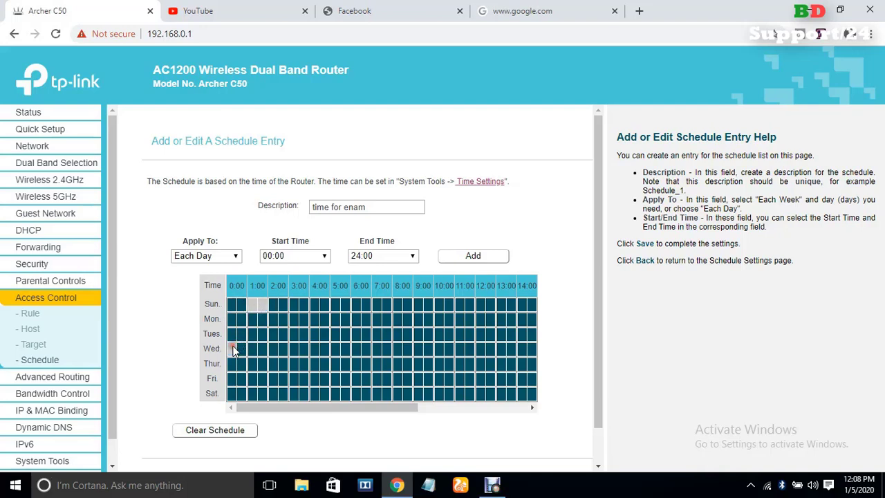
left_click(241, 348)
scroll(307, 413, "down", 1)
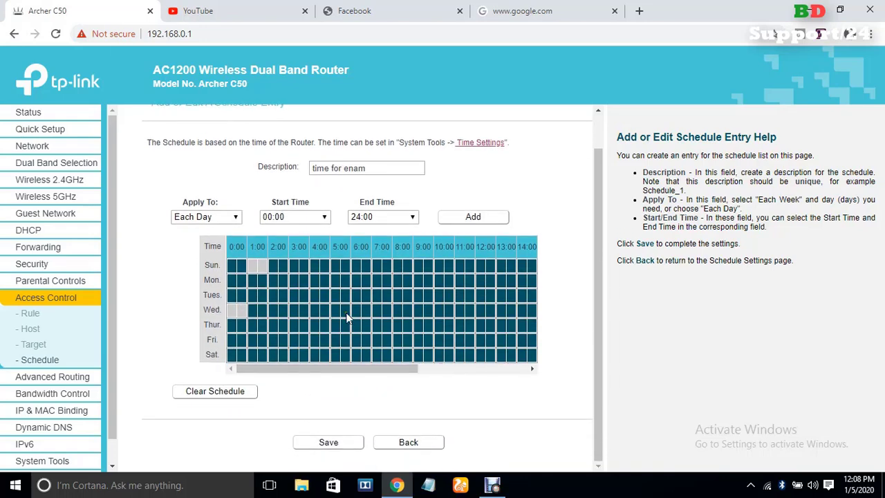
left_click(332, 444)
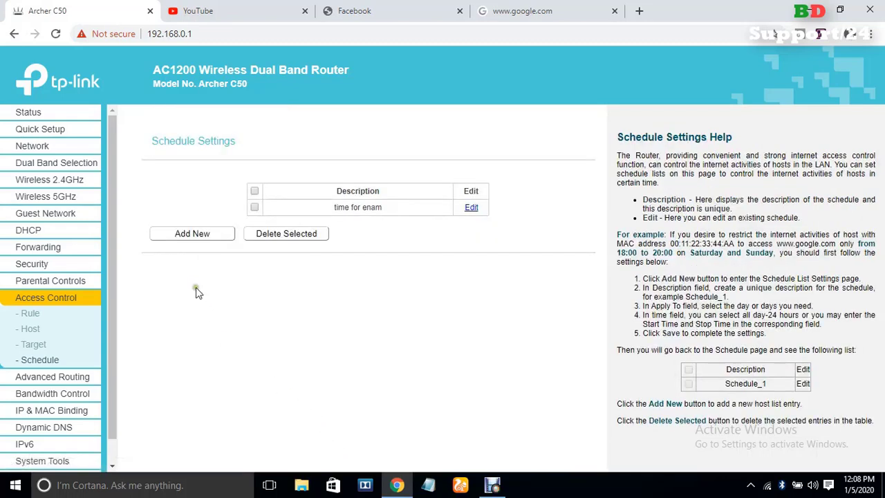
- Assign the 'time for enam' schedule to the 'block for enam' rule and save it
left_click(32, 314)
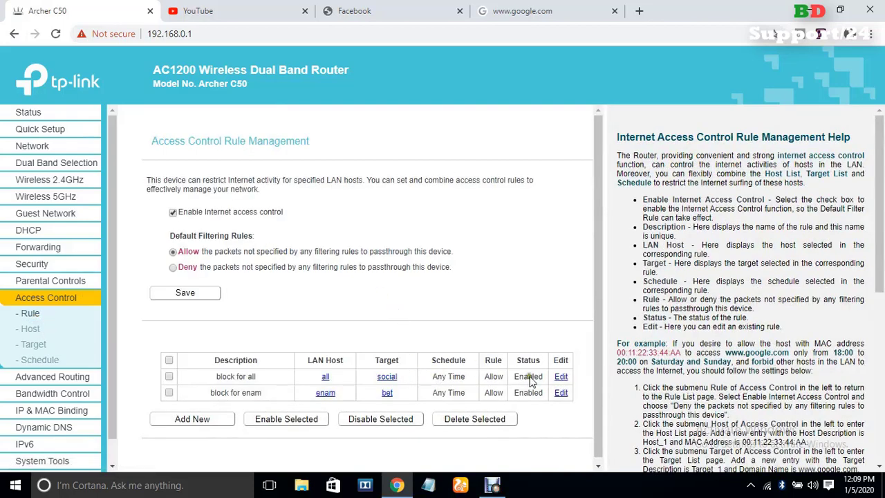
left_click(559, 393)
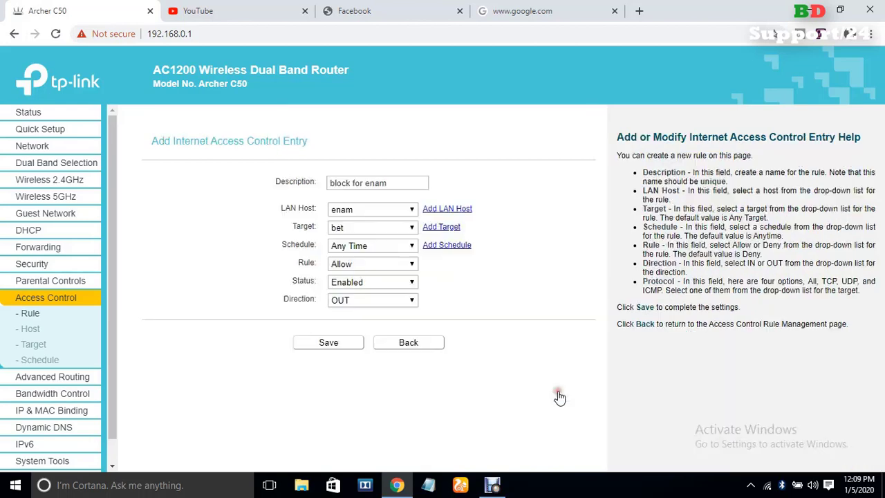
left_click(392, 248)
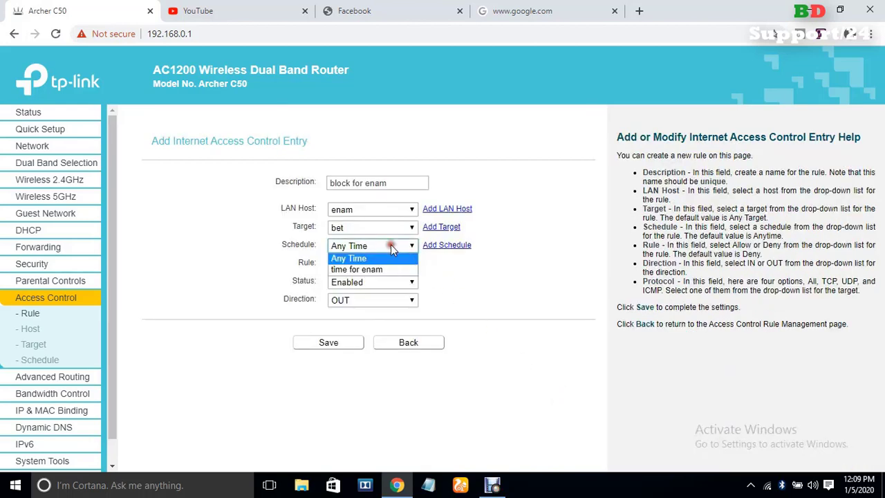
left_click(376, 268)
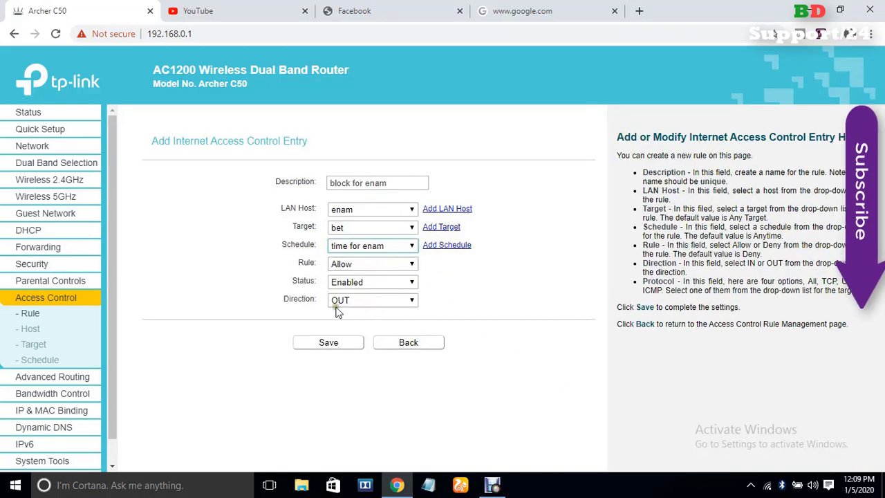
left_click(328, 343)
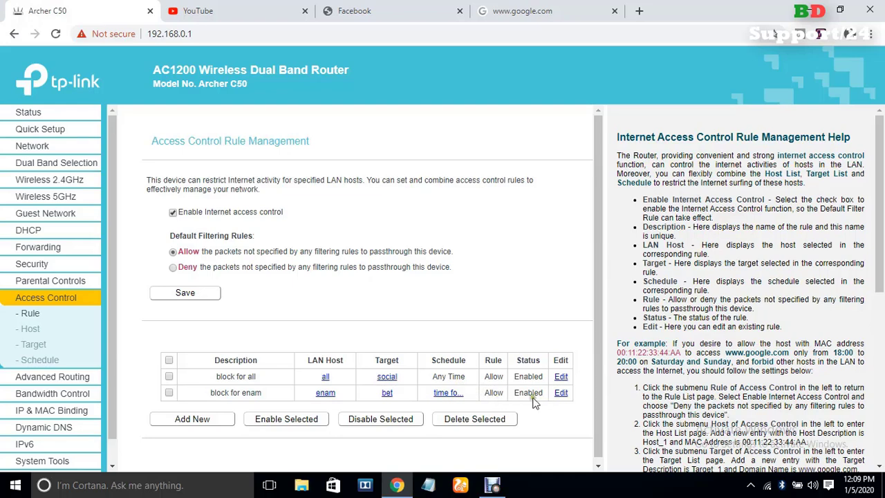
- Change the 'block for enam' rule action to Deny and save
left_click(558, 393)
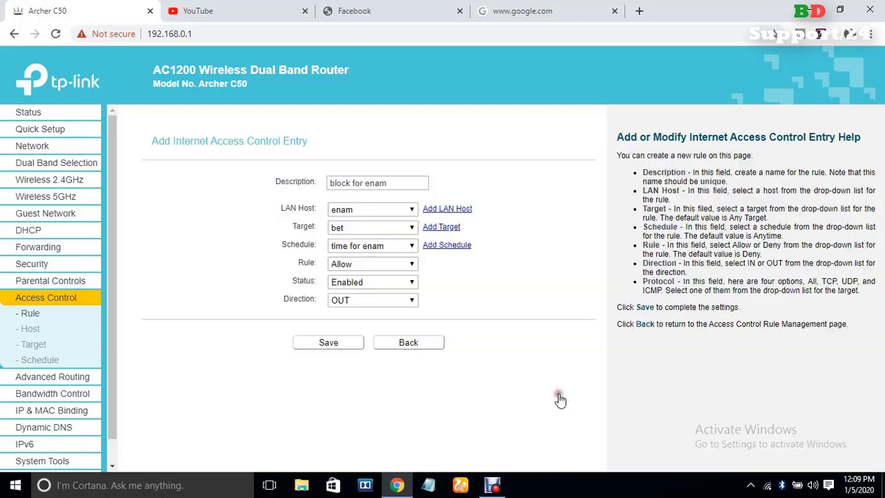
left_click(386, 268)
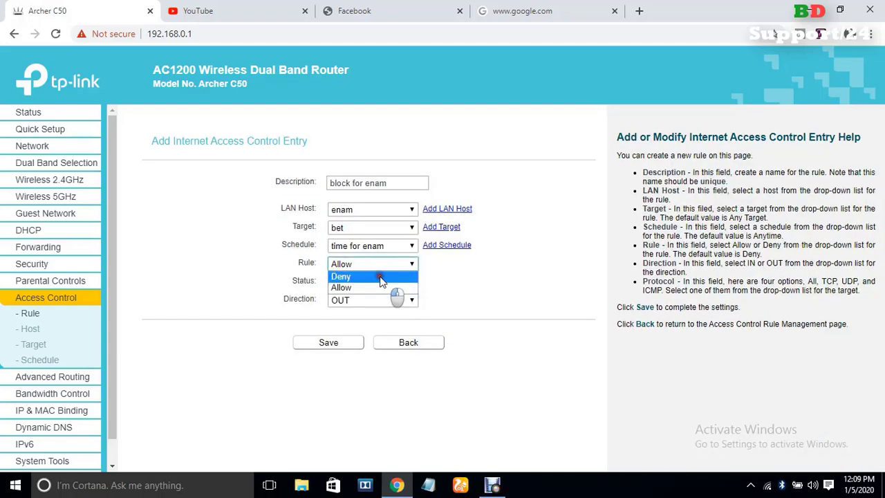
left_click(379, 277)
left_click(344, 342)
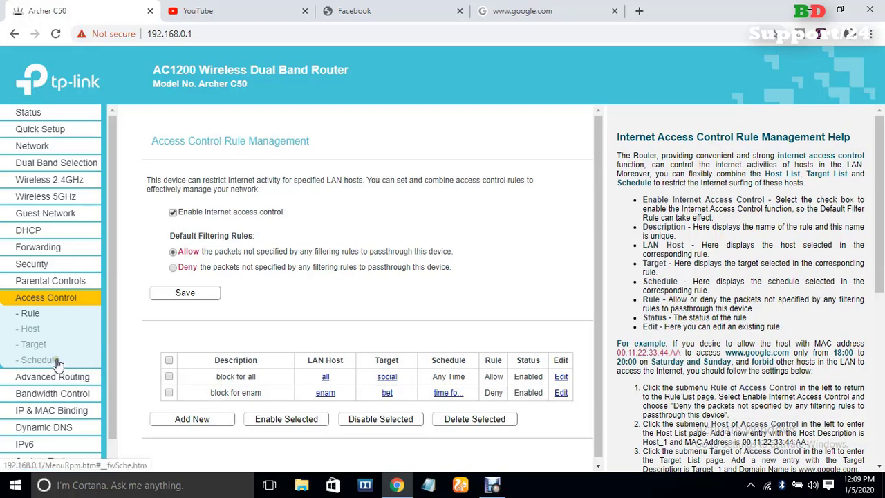
left_click(560, 392)
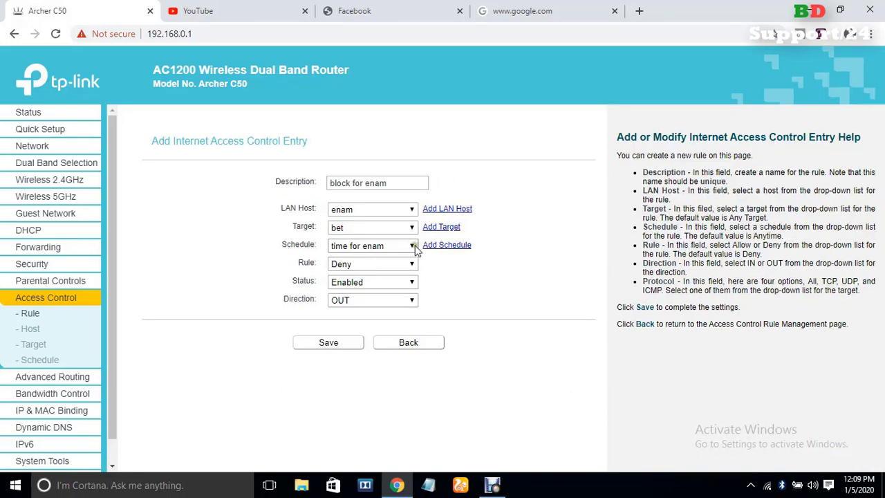
left_click(46, 362)
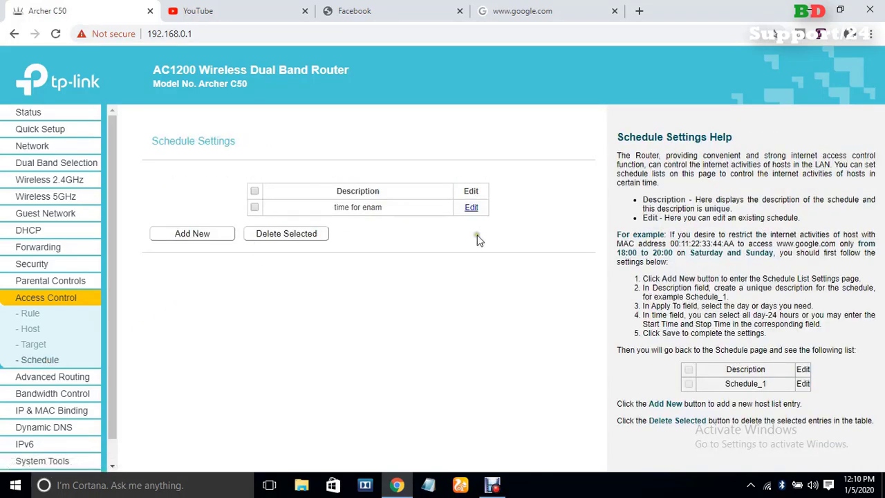
left_click(472, 210)
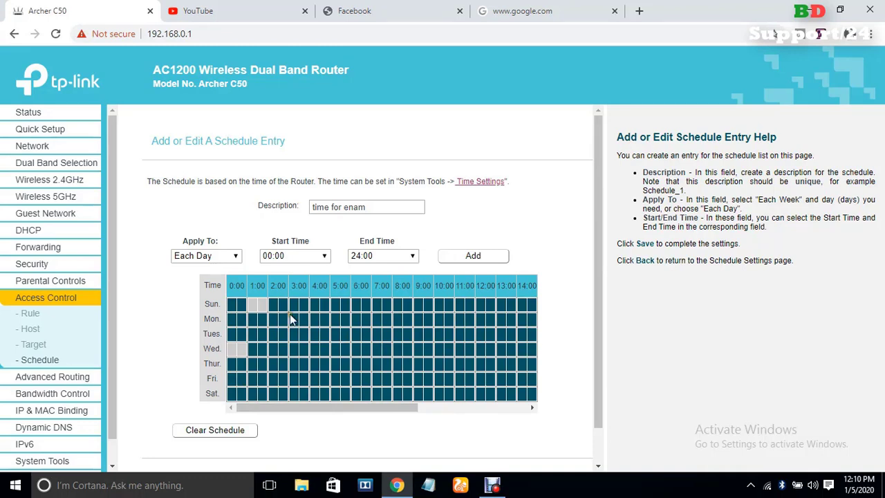
left_click(262, 306)
left_click(242, 349)
left_click_drag(254, 307, 265, 306)
left_click_drag(234, 349, 244, 348)
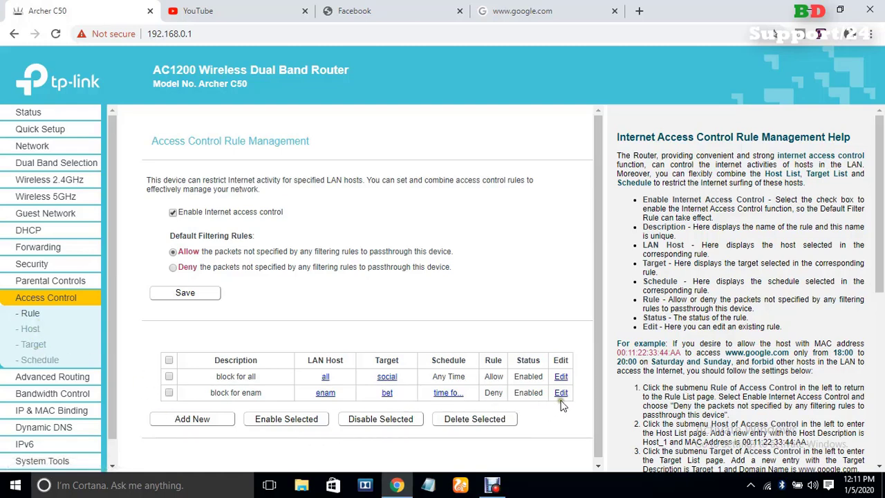
- Switch the enam host entry's identification mode to MAC Address
left_click(30, 329)
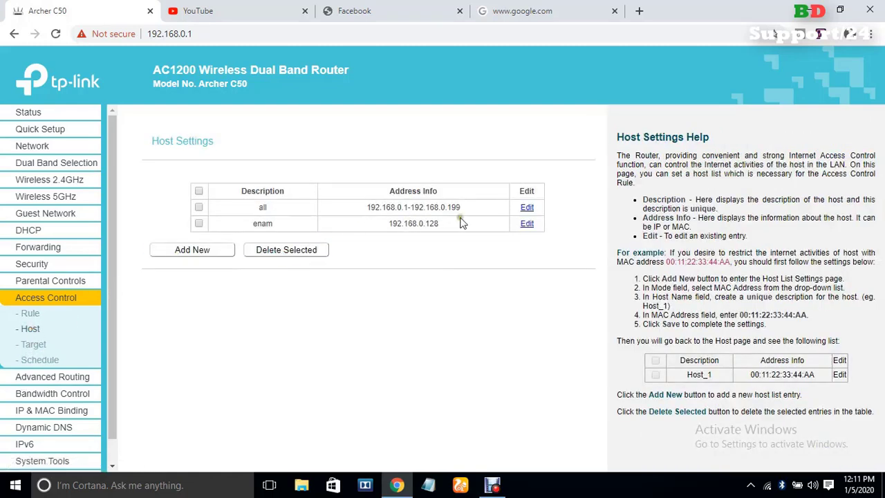
left_click(527, 224)
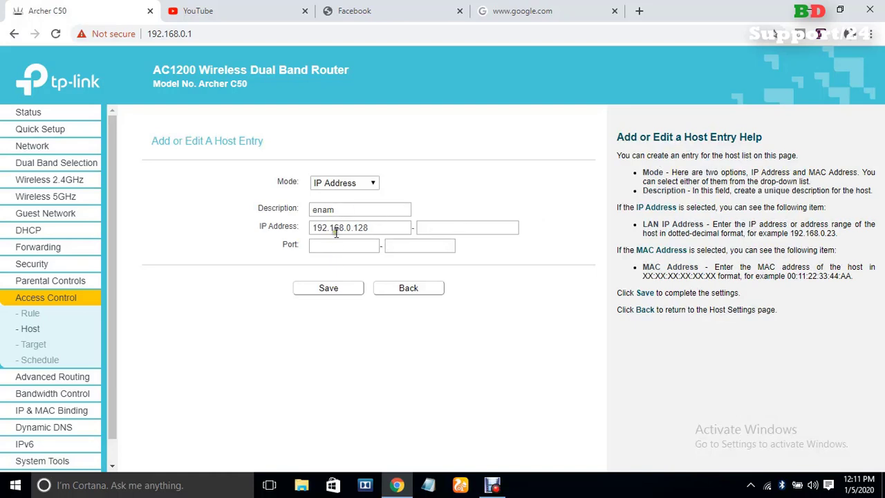
left_click(371, 182)
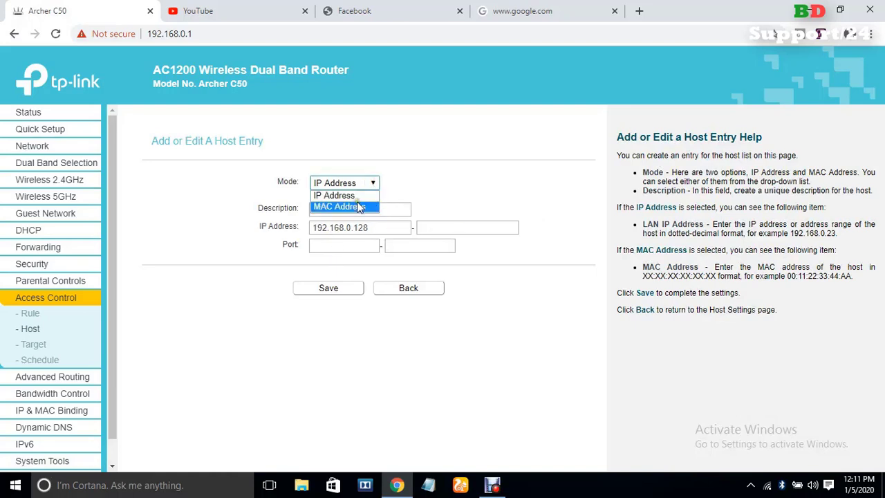
left_click(359, 207)
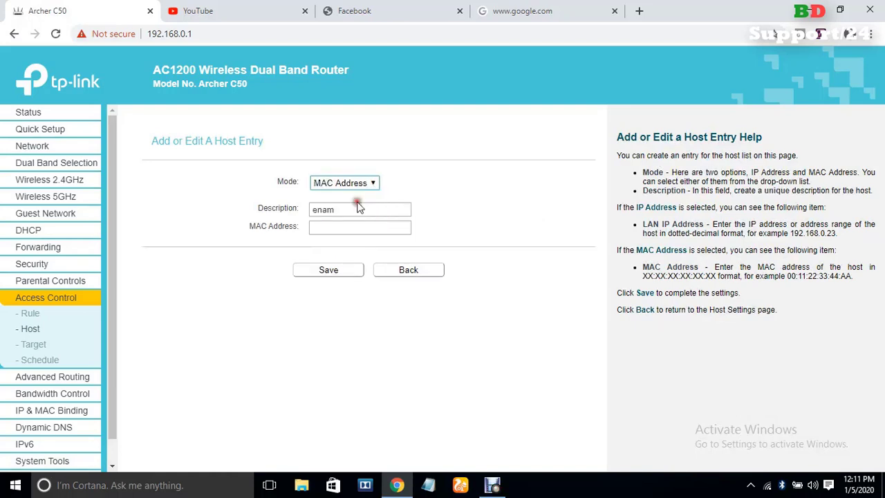
left_click(43, 235)
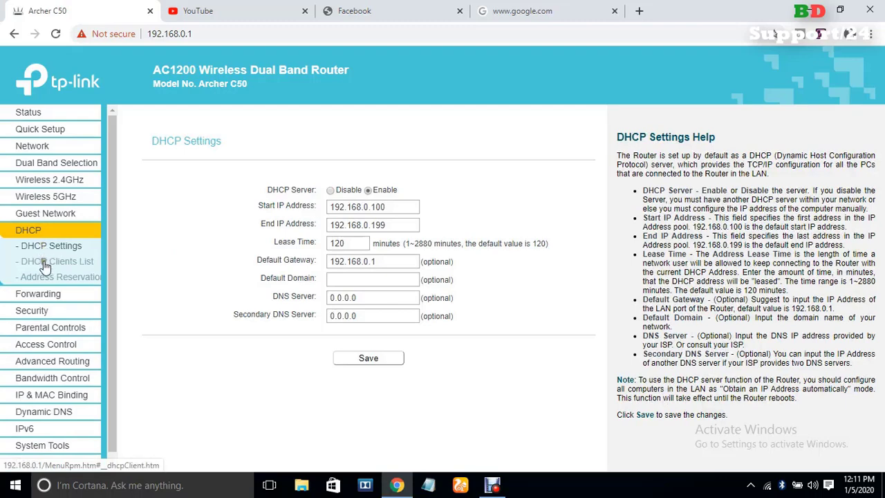
left_click(43, 266)
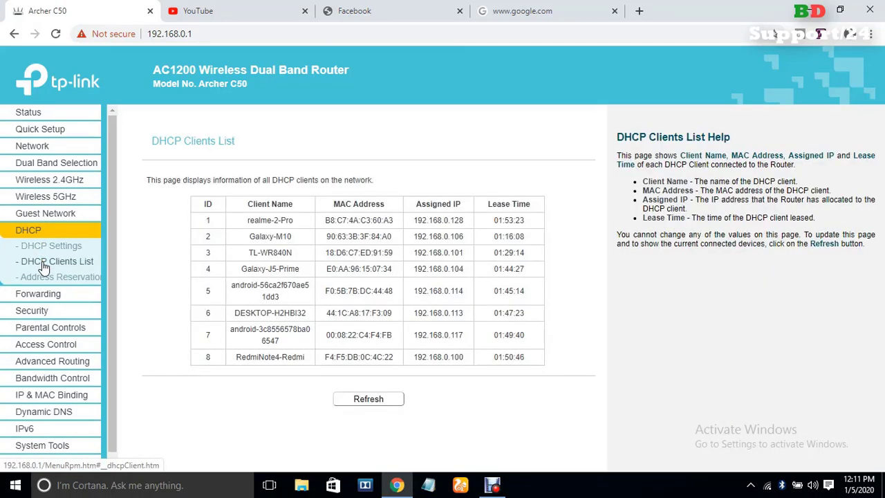
left_click(323, 221)
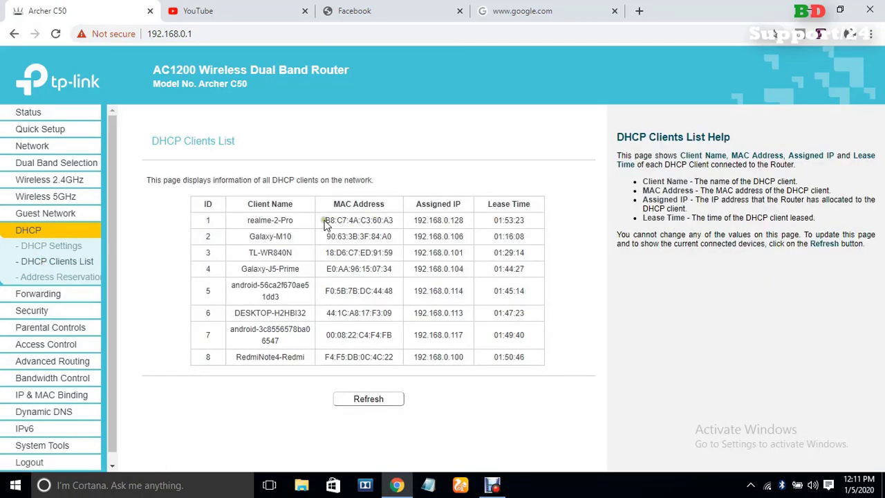
left_click_drag(328, 220, 405, 232)
key("ctrl+c")
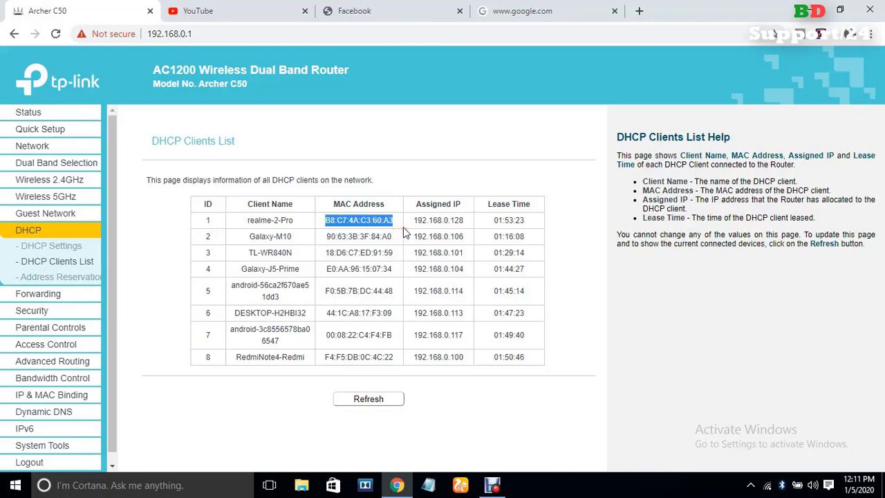
left_click(50, 349)
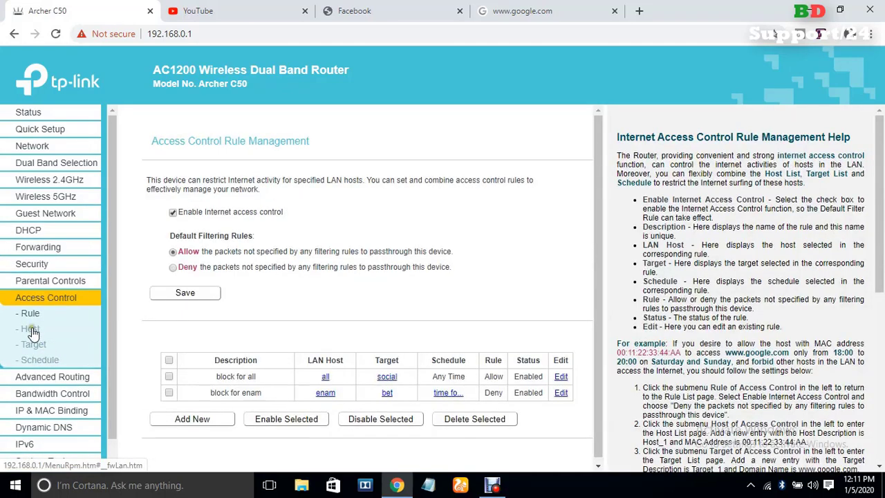
left_click(32, 330)
left_click(527, 224)
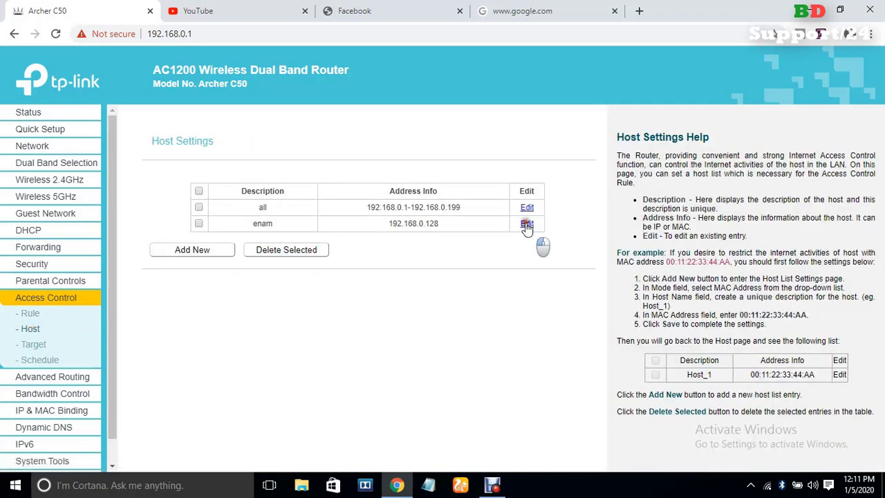
left_click(356, 183)
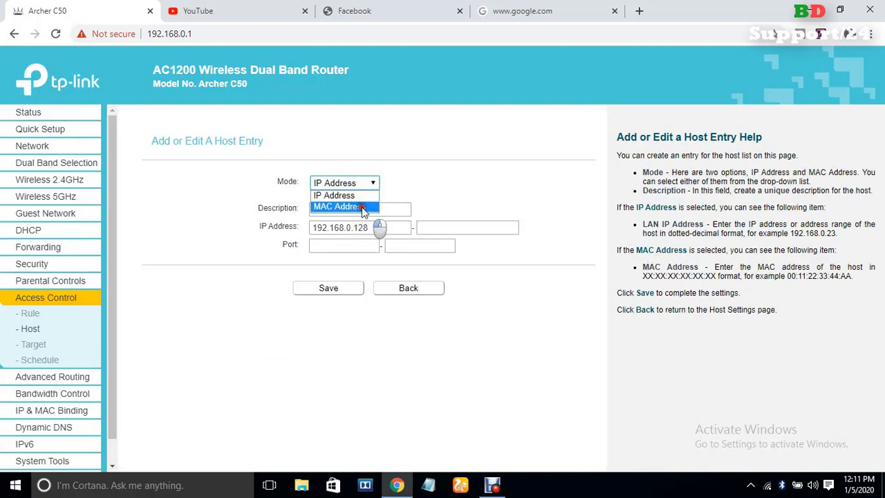
left_click(362, 207)
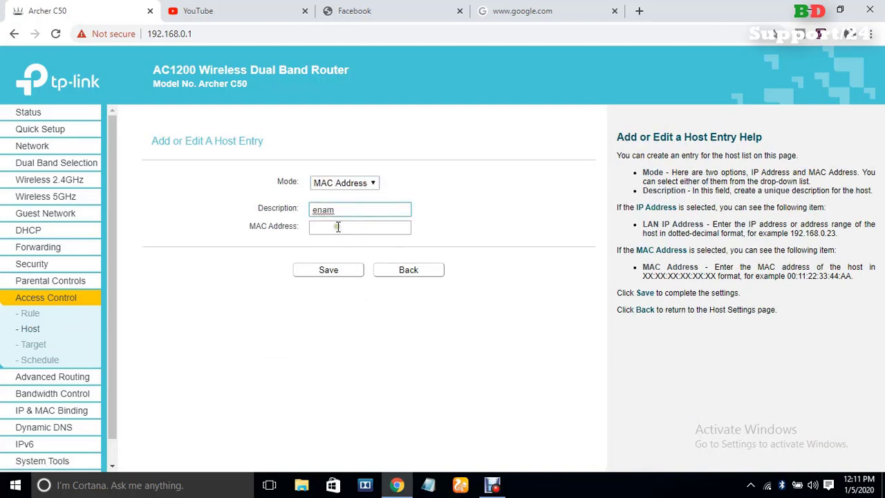
left_click(338, 227)
key("ctrl+v")
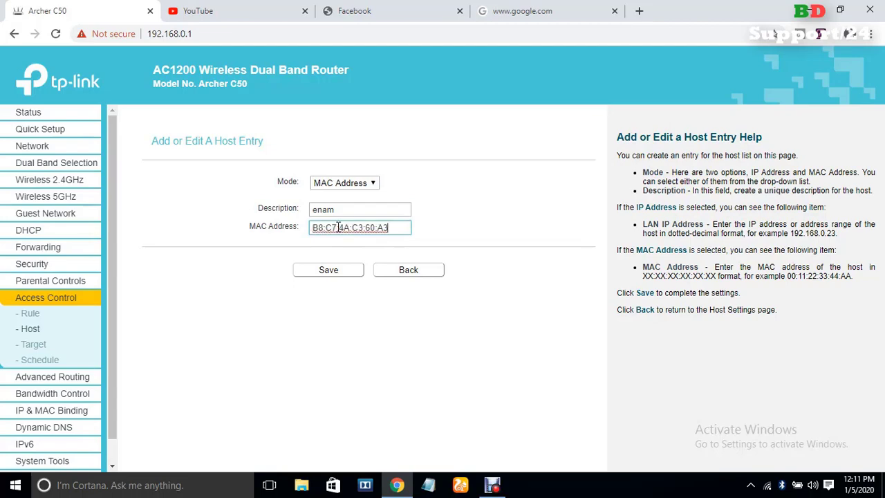
left_click(325, 270)
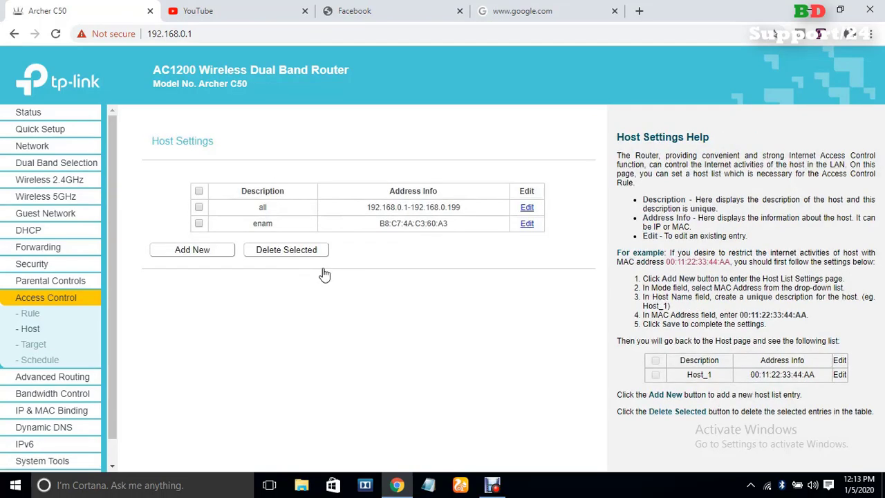